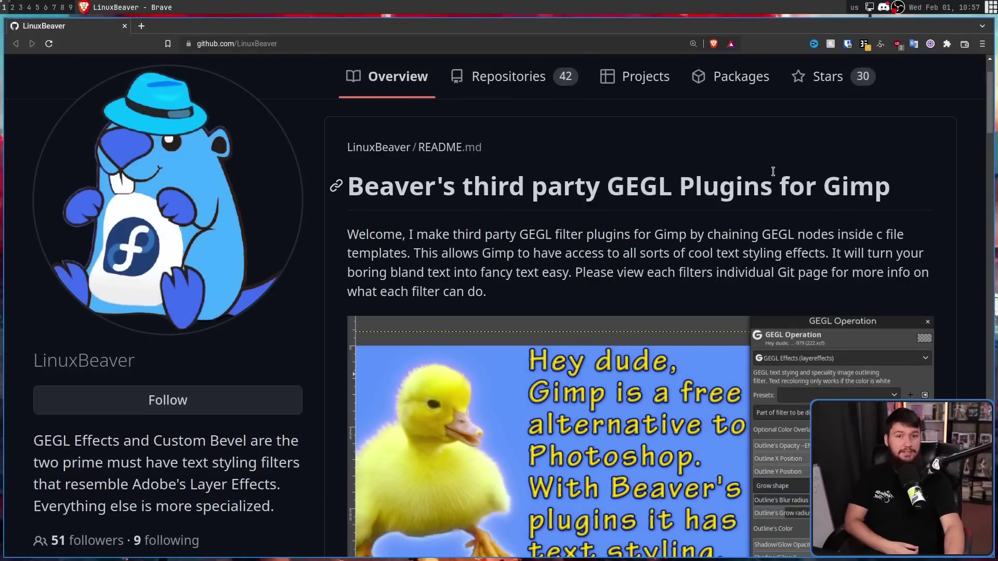
Step: Scroll the README's install notes and filter list, then switch to workspace 2's gegl-0.4 plug-ins folder
{"action": "scroll", "coordinate": [774, 175], "scroll_direction": "down", "scroll_amount": 5}
{"action": "scroll", "coordinate": [775, 175], "scroll_direction": "down", "scroll_amount": 5}
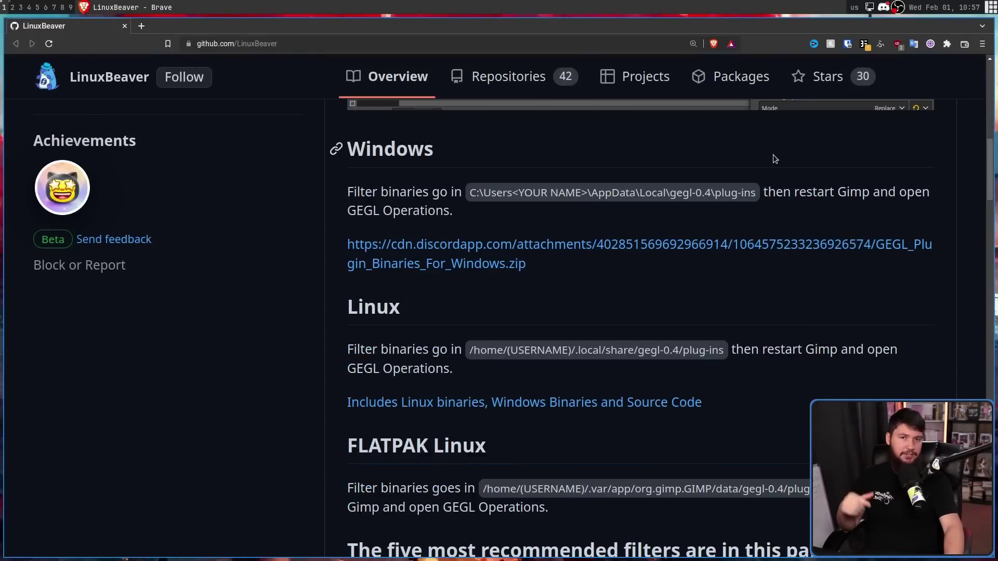
{"action": "scroll", "coordinate": [773, 155], "scroll_direction": "down", "scroll_amount": 17}
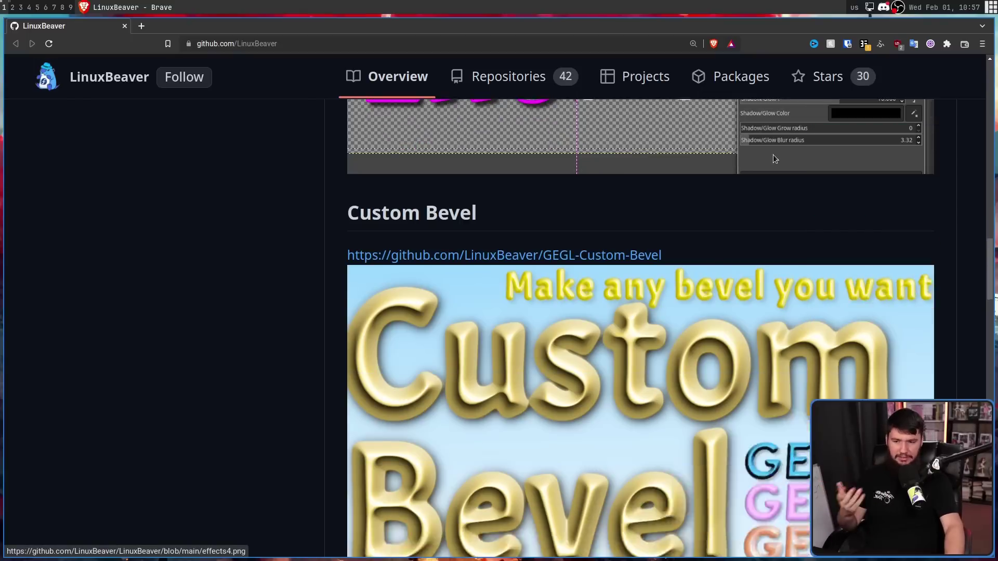
{"action": "scroll", "coordinate": [773, 155], "scroll_direction": "down", "scroll_amount": 19}
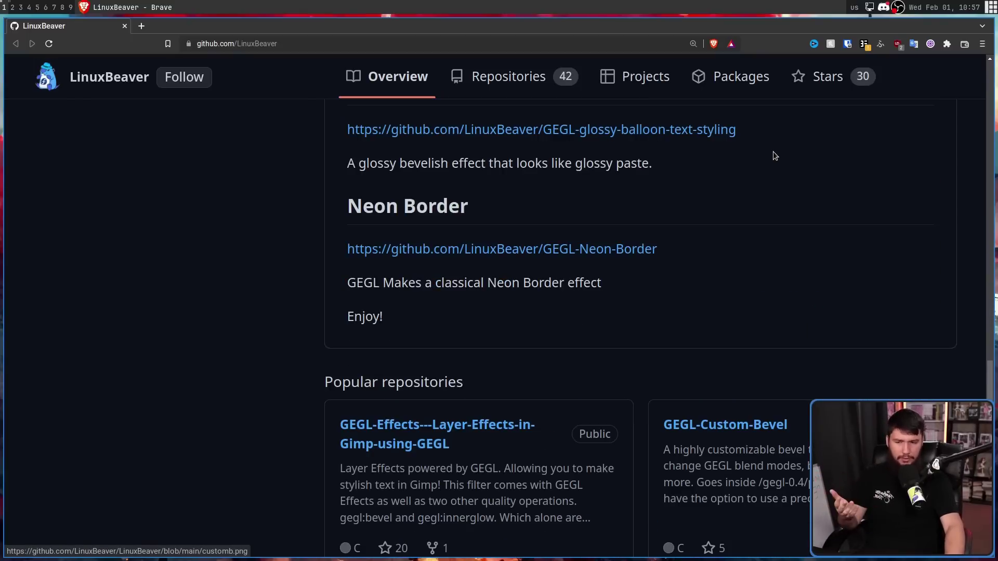
{"action": "scroll", "coordinate": [771, 152], "scroll_direction": "up", "scroll_amount": 3}
{"action": "scroll", "coordinate": [770, 150], "scroll_direction": "up", "scroll_amount": 2}
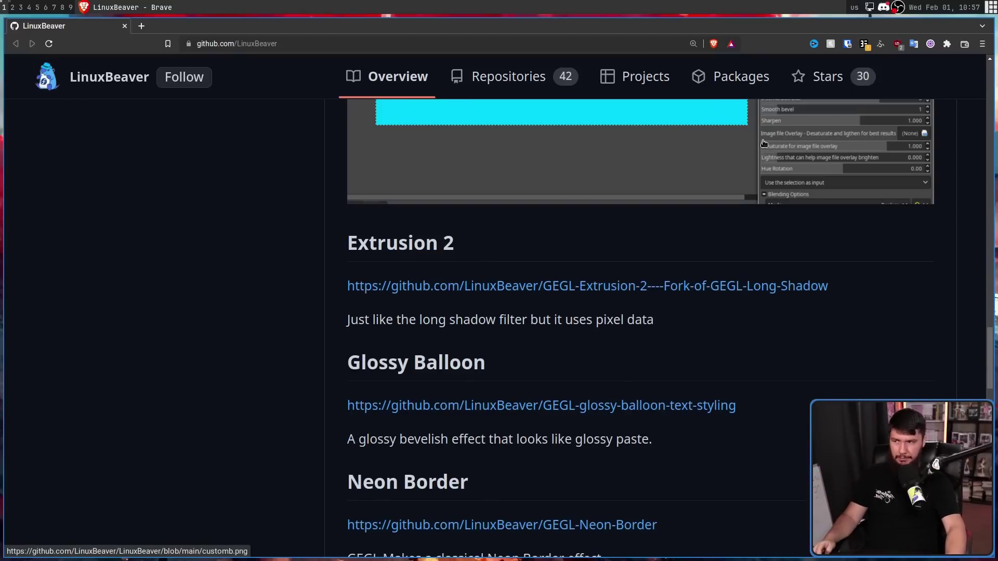
{"action": "key", "text": "super+2"}
{"action": "left_click_drag", "start_coordinate": [980, 136], "coordinate": [174, 75]}
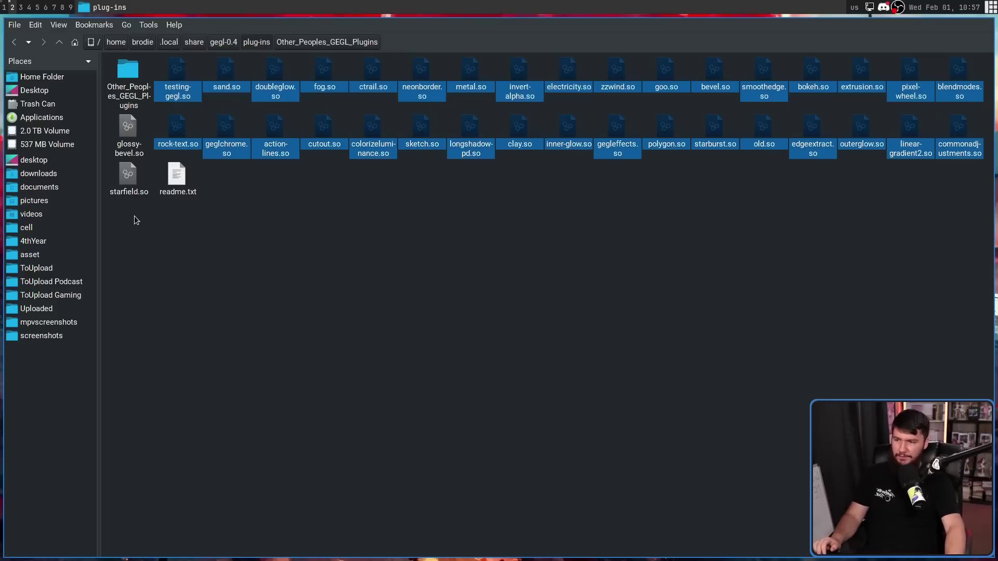
{"action": "left_click_drag", "start_coordinate": [134, 217], "coordinate": [114, 133]}
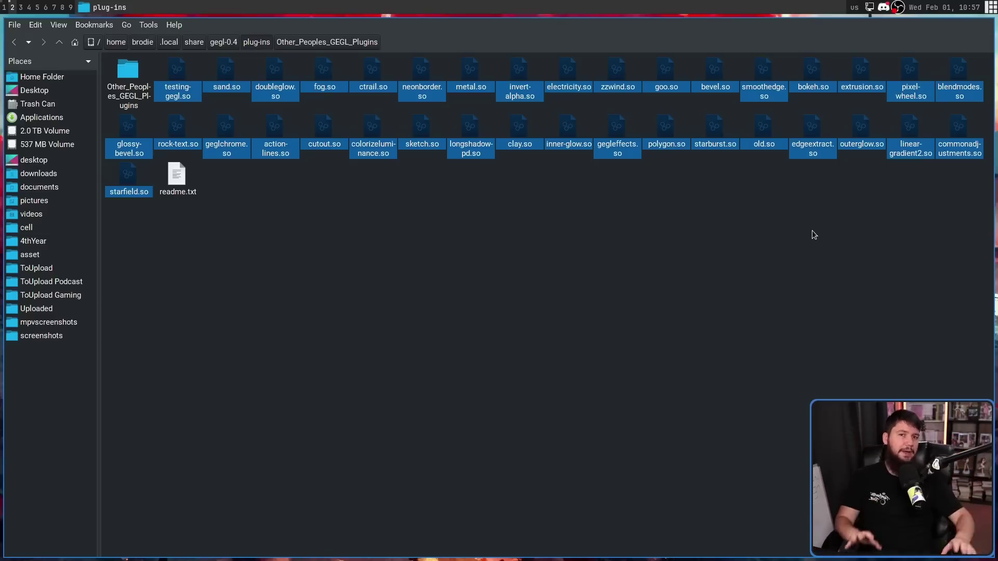
{"action": "left_click", "coordinate": [978, 120]}
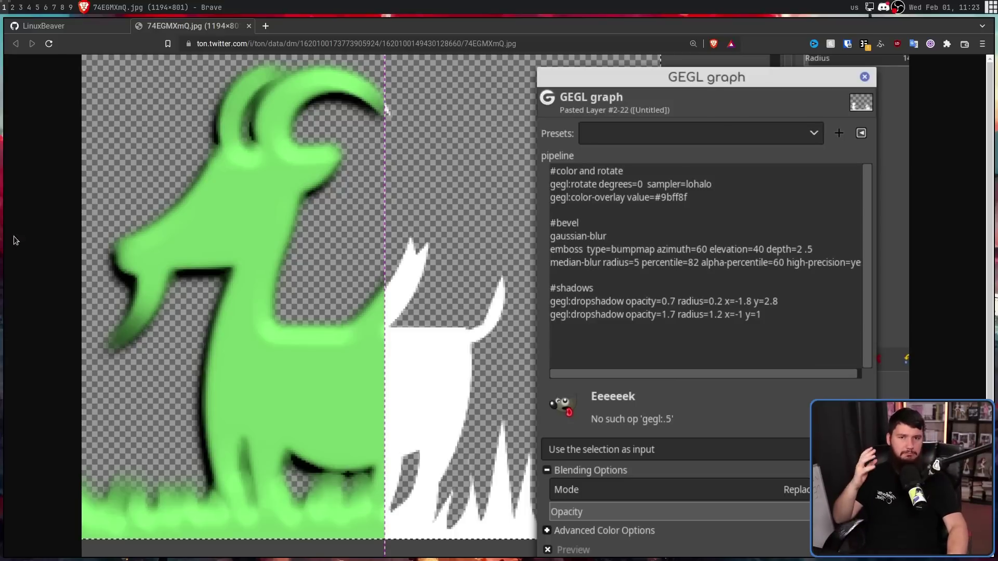
Step: Download All_GEGL_Plugins__beaver.zip from the LinuxBeaver README's Linux section into the home folder
{"action": "left_click", "coordinate": [84, 30]}
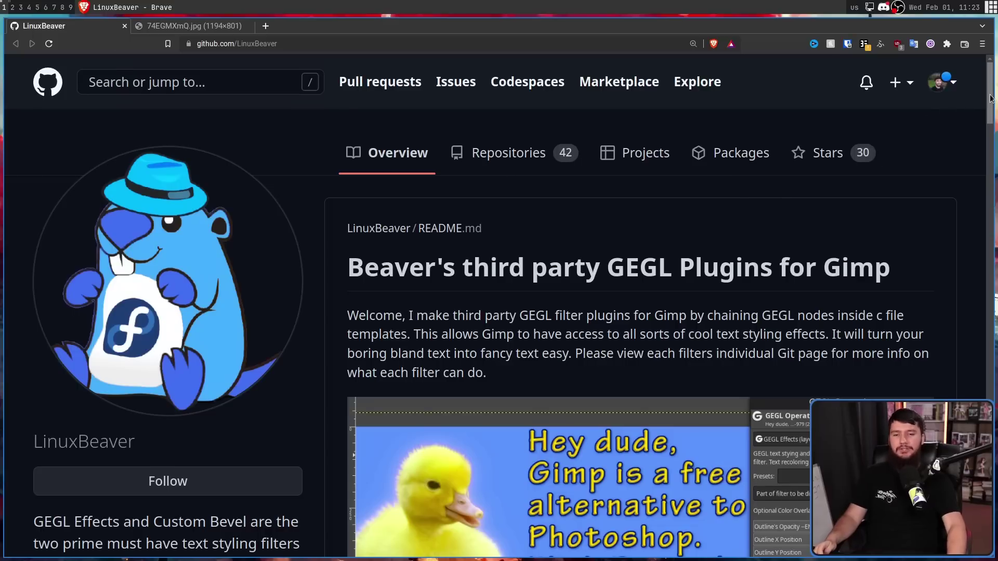
{"action": "left_click_drag", "start_coordinate": [991, 98], "coordinate": [991, 292]}
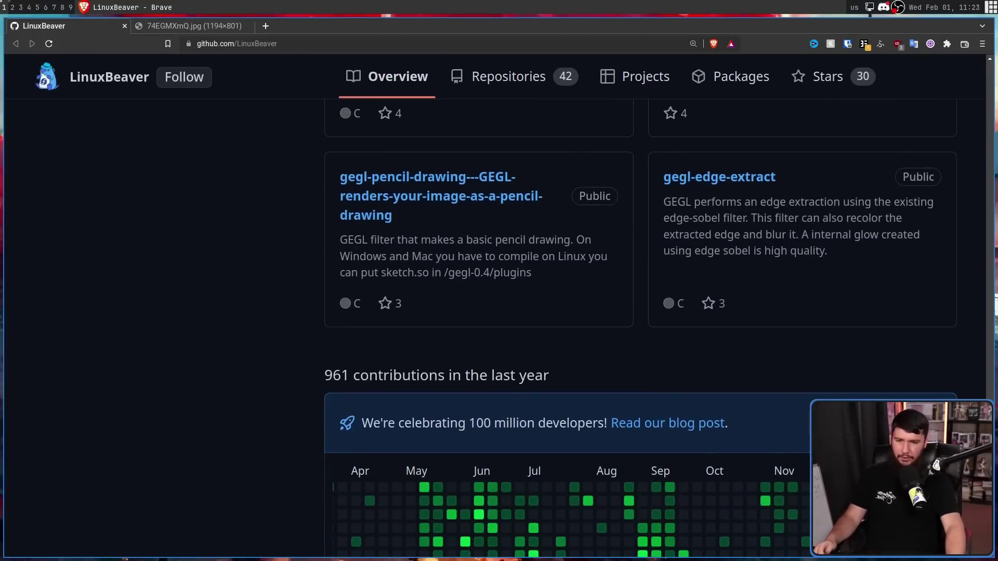
{"action": "scroll", "coordinate": [994, 296], "scroll_direction": "up", "scroll_amount": 3}
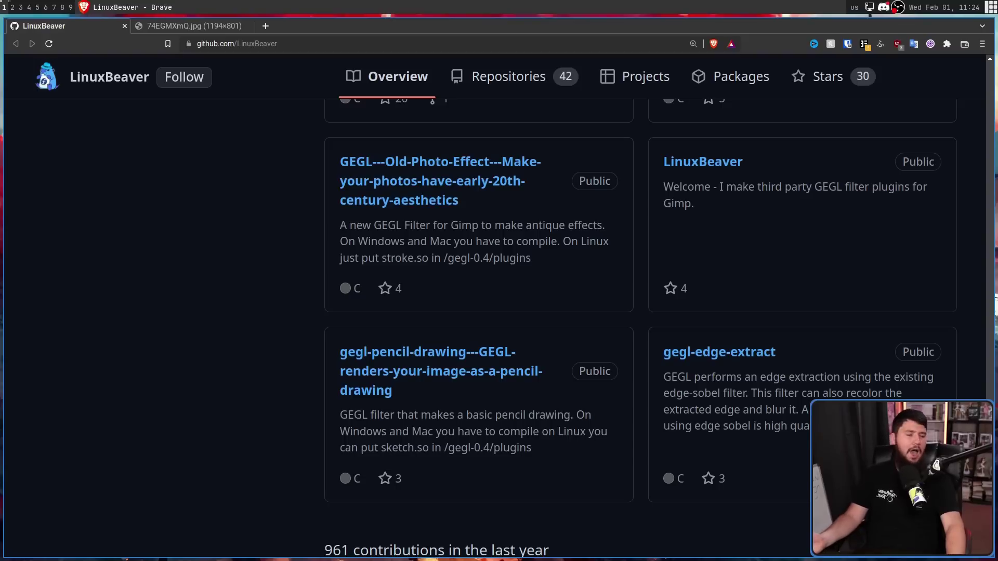
{"action": "left_click_drag", "start_coordinate": [991, 281], "coordinate": [988, 150]}
{"action": "scroll", "coordinate": [875, 151], "scroll_direction": "down", "scroll_amount": 3}
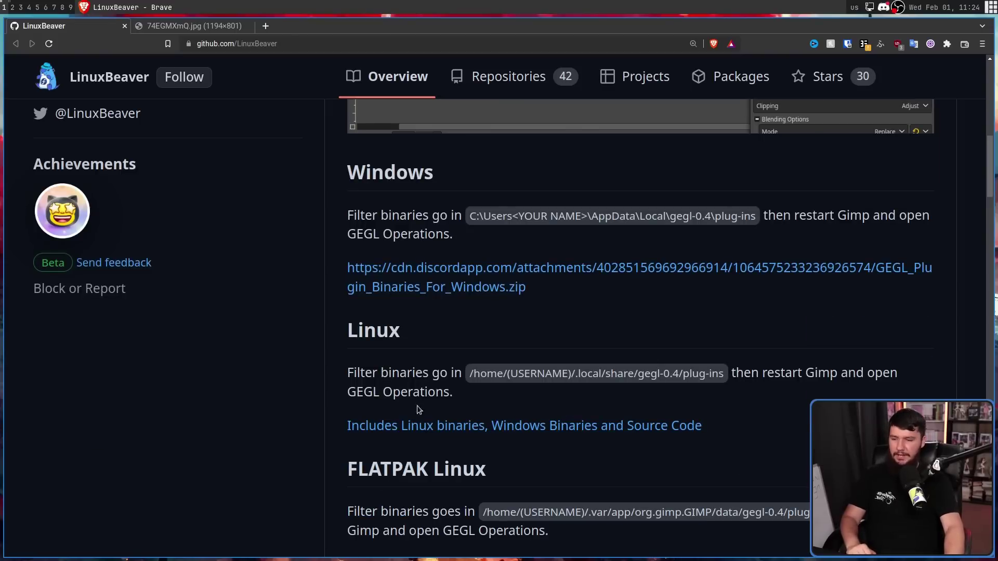
{"action": "left_click", "coordinate": [572, 426]}
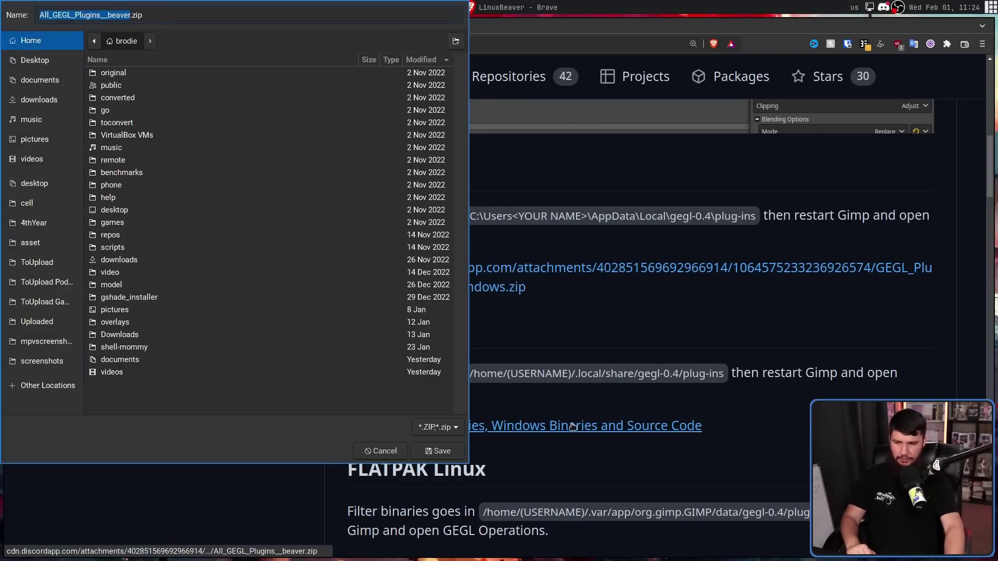
{"action": "left_click", "coordinate": [438, 446]}
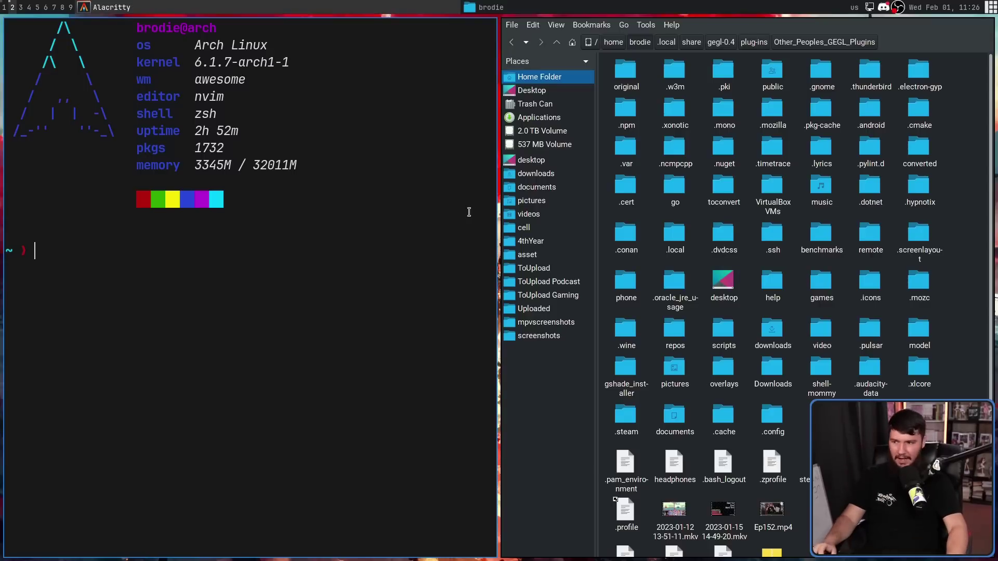
Step: Extract the All_GEGL_Plugins__beaver.zip archive with unzip
{"action": "type", "text": "unzip Al"}
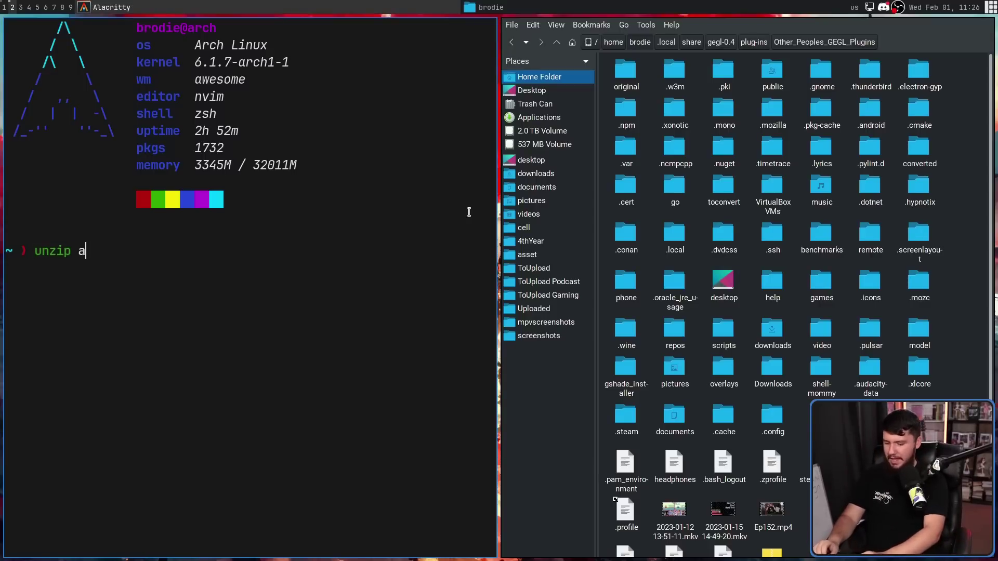
{"action": "key", "text": "Tab"}
{"action": "key", "text": "Return"}
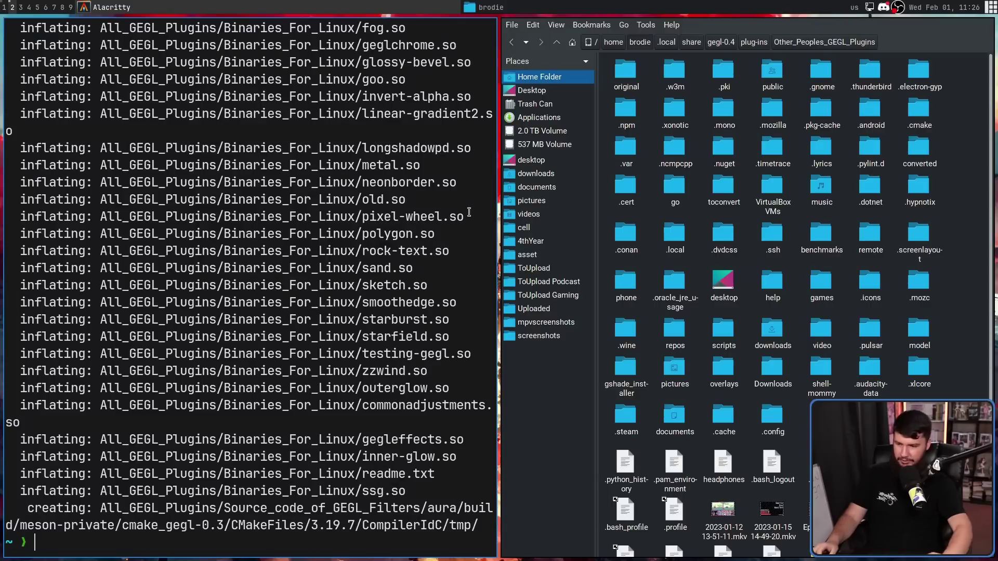
Step: In lf, open All_GEGL_Plugins/Binaries_For_Linux with the terminal full-screen
{"action": "type", "text": "lf"}
{"action": "key", "text": "Return"}
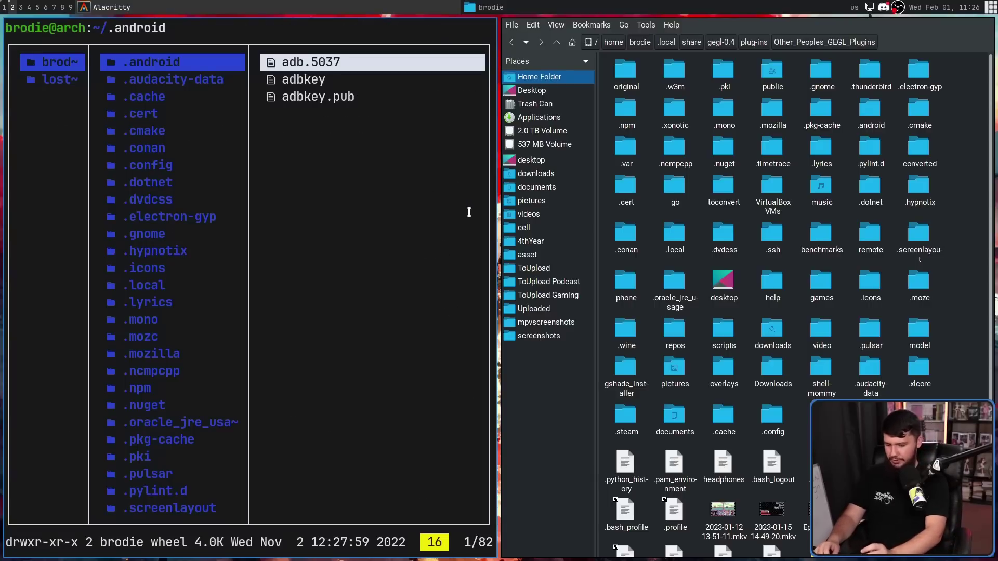
{"action": "type", "text": "/All"}
{"action": "key", "text": "Return"}
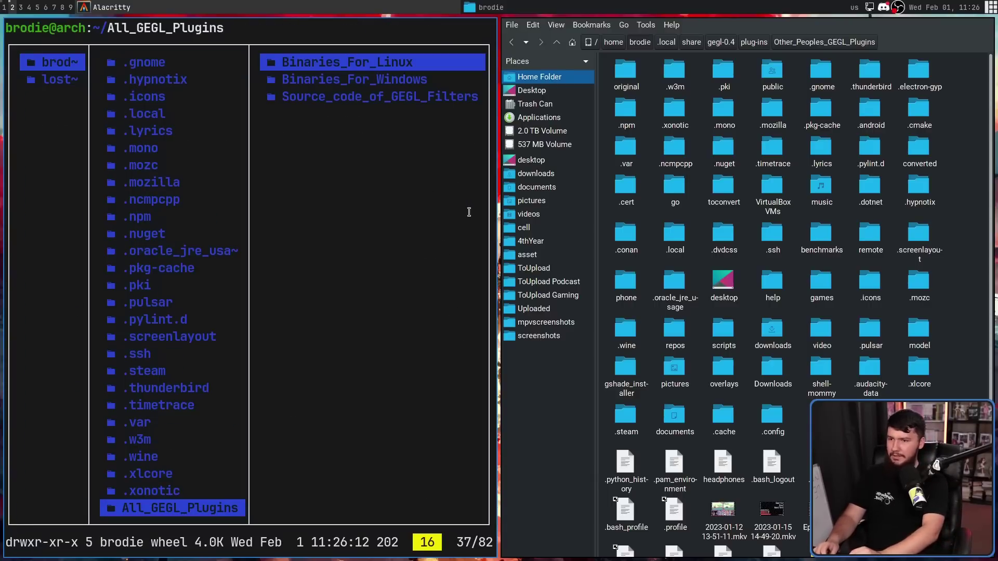
{"action": "key", "text": "l"}
{"action": "key", "text": "super+f"}
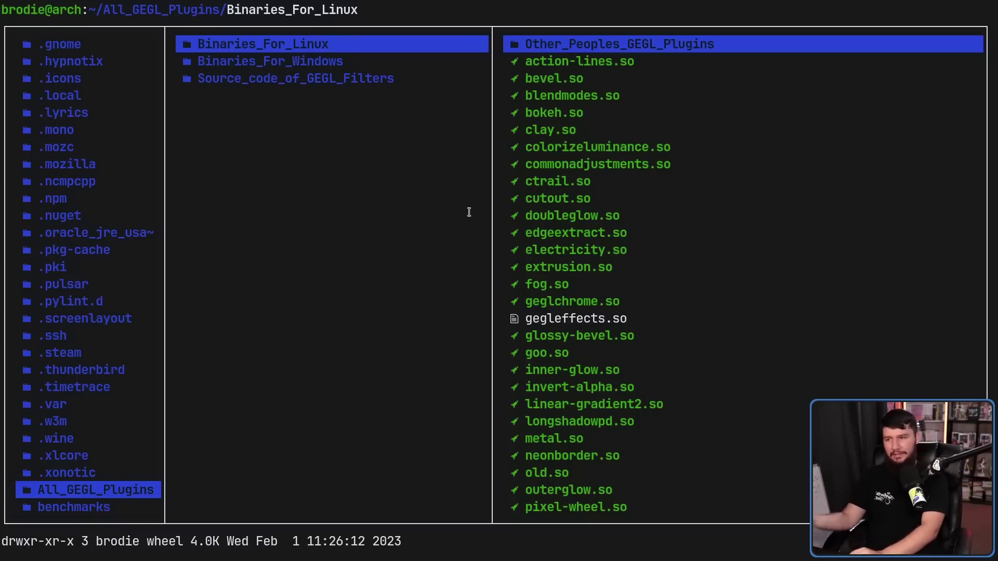
{"action": "key", "text": "j"}
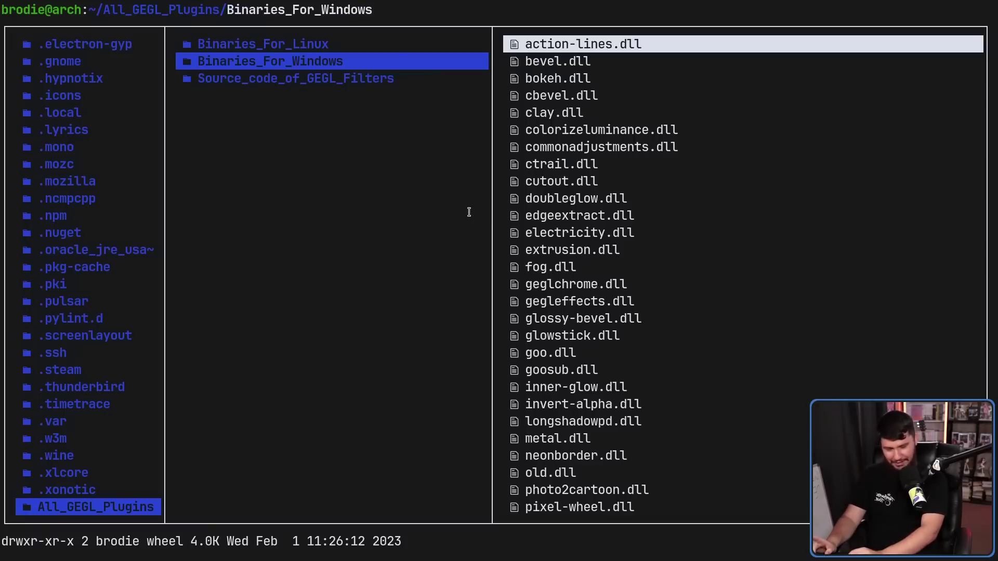
{"action": "key", "text": "k"}
{"action": "key", "text": "l"}
Step: Mark the Linux .so filter files, starting from action-lines.so
{"action": "key", "text": "j"}
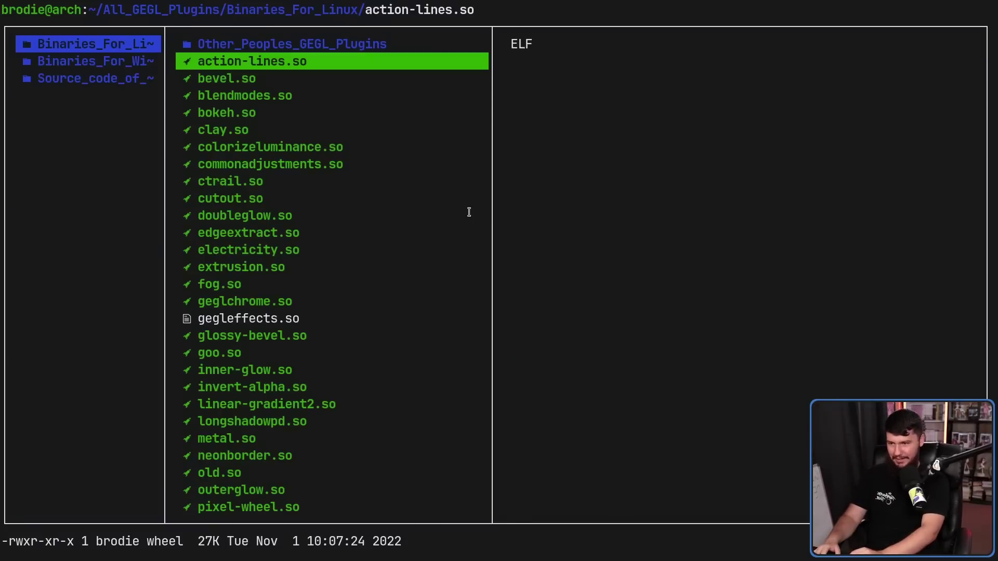
{"action": "key", "text": "space"}
{"action": "key", "text": "space"}
{"action": "key", "text": "space"}
{"action": "key", "text": "space"}
{"action": "key", "text": "space"}
{"action": "key", "text": "space"}
{"action": "key", "text": "space"}
{"action": "key", "text": "space"}
{"action": "key", "text": "space"}
{"action": "key", "text": "space"}
{"action": "key", "text": "space"}
{"action": "key", "text": "space"}
{"action": "key", "text": "space"}
{"action": "key", "text": "space"}
{"action": "key", "text": "space"}
{"action": "key", "text": "space"}
{"action": "key", "text": "space"}
{"action": "key", "text": "space"}
{"action": "key", "text": "space"}
{"action": "key", "text": "space"}
{"action": "key", "text": "space"}
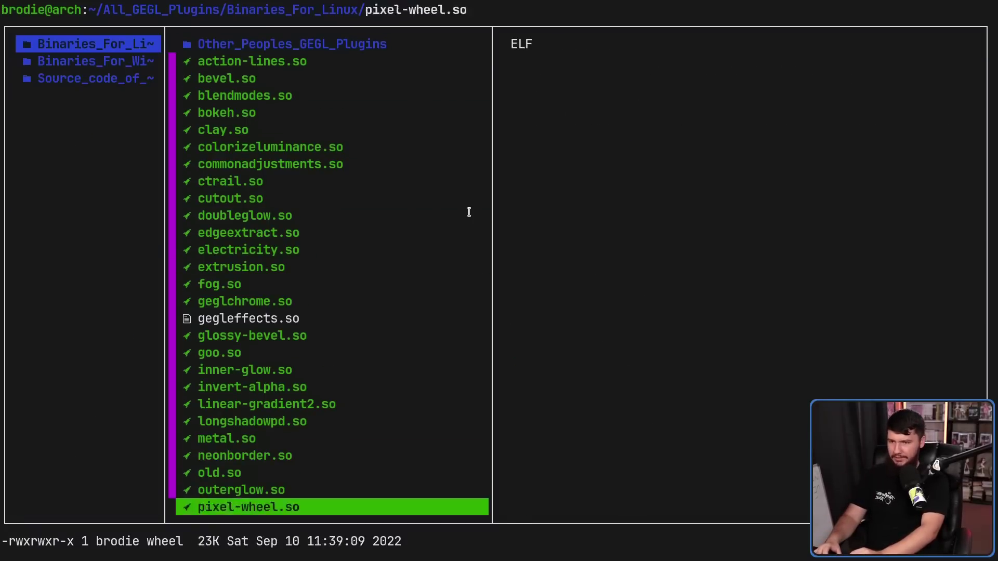
{"action": "key", "text": "k"}
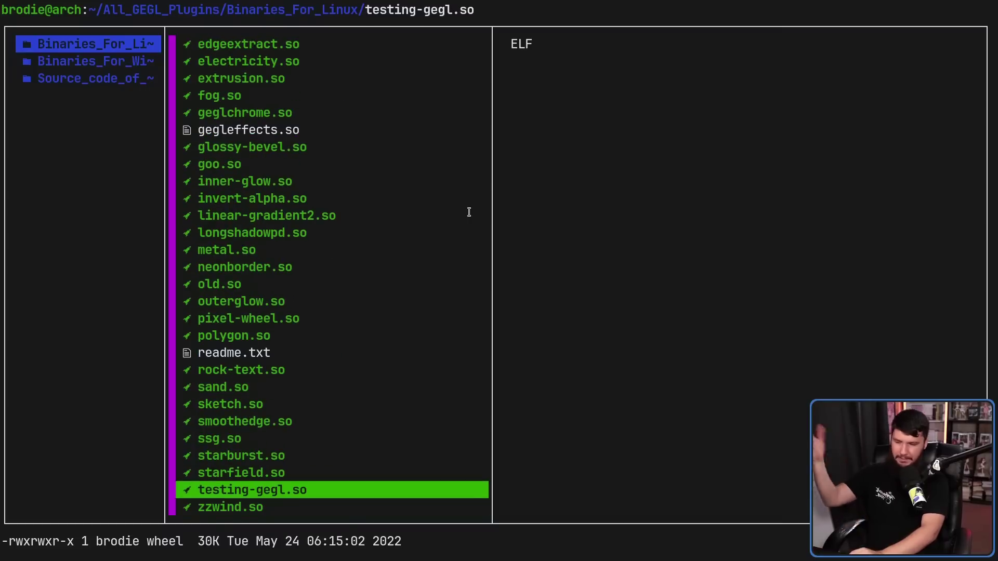
{"action": "key", "text": "k"}
{"action": "key", "text": "k"}
{"action": "key", "text": "k"}
{"action": "key", "text": "k"}
{"action": "key", "text": "k"}
{"action": "key", "text": "k"}
{"action": "key", "text": "k"}
{"action": "key", "text": "k"}
{"action": "key", "text": "k"}
{"action": "key", "text": "k"}
{"action": "key", "text": "k"}
{"action": "key", "text": "k"}
{"action": "key", "text": "k"}
{"action": "key", "text": "k"}
{"action": "key", "text": "k"}
{"action": "key", "text": "k"}
{"action": "key", "text": "k"}
{"action": "key", "text": "k"}
{"action": "key", "text": "k"}
{"action": "key", "text": "k"}
{"action": "key", "text": "k"}
{"action": "key", "text": "k"}
{"action": "key", "text": "k"}
{"action": "key", "text": "k"}
{"action": "key", "text": "k"}
{"action": "key", "text": "k"}
{"action": "key", "text": "k"}
{"action": "key", "text": "k"}
{"action": "key", "text": "k"}
{"action": "key", "text": "k"}
{"action": "key", "text": "k"}
{"action": "key", "text": "k"}
{"action": "key", "text": "k"}
{"action": "key", "text": "k"}
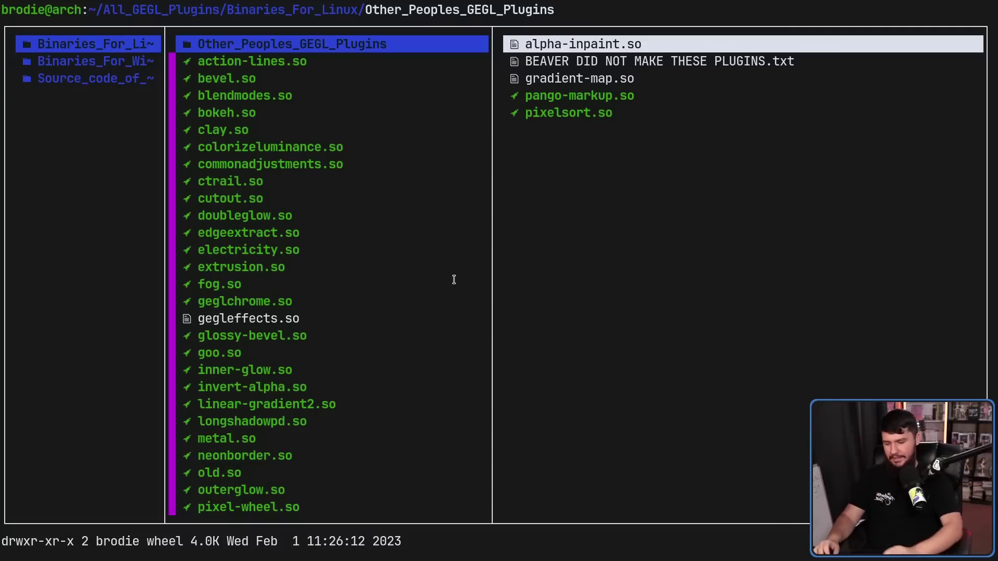
Step: Yank the marked .so filter files and go back up to the home folder
{"action": "key", "text": "j"}
{"action": "key", "text": "y"}
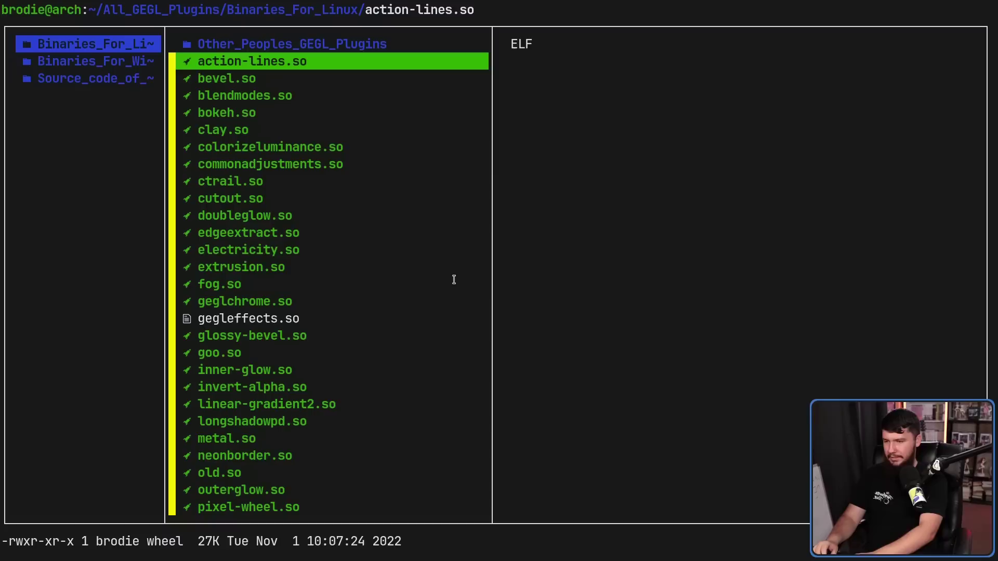
{"action": "key", "text": "h"}
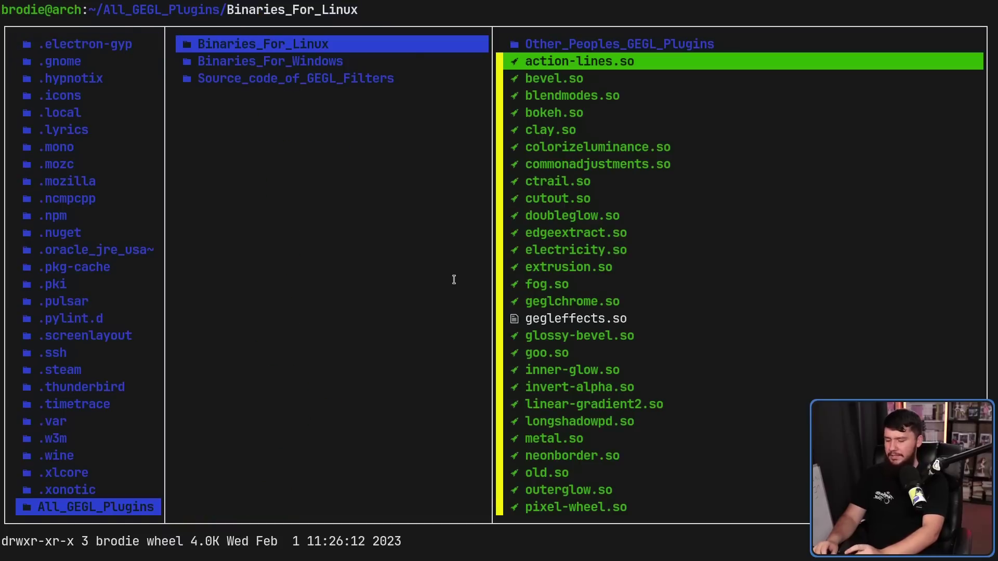
{"action": "key", "text": "h"}
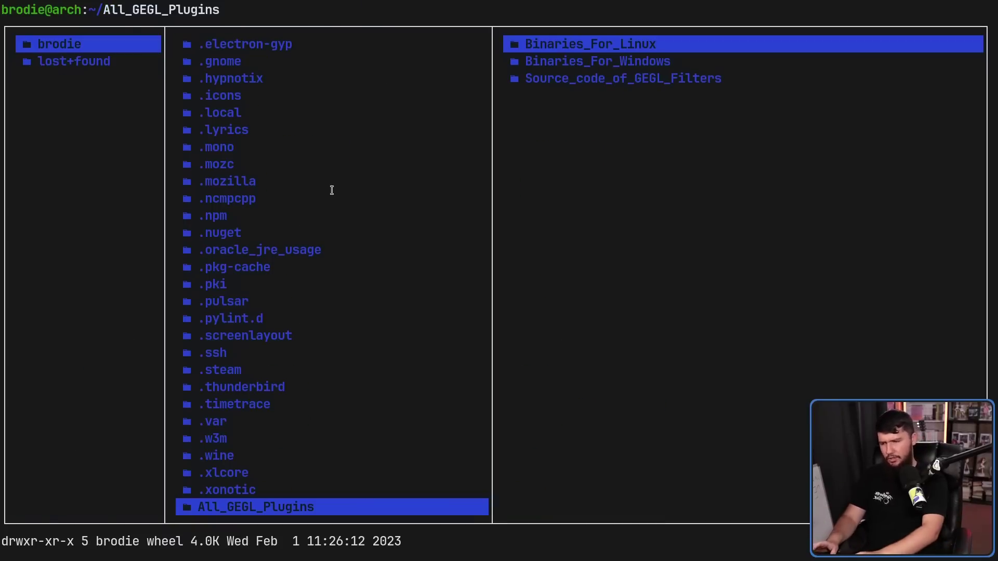
{"action": "key", "text": "k"}
{"action": "key", "text": "k"}
{"action": "key", "text": "k"}
{"action": "key", "text": "k"}
{"action": "key", "text": "k"}
{"action": "key", "text": "k"}
{"action": "key", "text": "k"}
{"action": "key", "text": "k"}
{"action": "key", "text": "k"}
{"action": "key", "text": "k"}
{"action": "key", "text": "k"}
{"action": "key", "text": "k"}
{"action": "key", "text": "k"}
{"action": "key", "text": "k"}
{"action": "key", "text": "k"}
{"action": "key", "text": "k"}
{"action": "key", "text": "k"}
{"action": "key", "text": "k"}
{"action": "key", "text": "k"}
{"action": "key", "text": "k"}
{"action": "key", "text": "k"}
{"action": "key", "text": "k"}
{"action": "key", "text": "k"}
{"action": "key", "text": "k"}
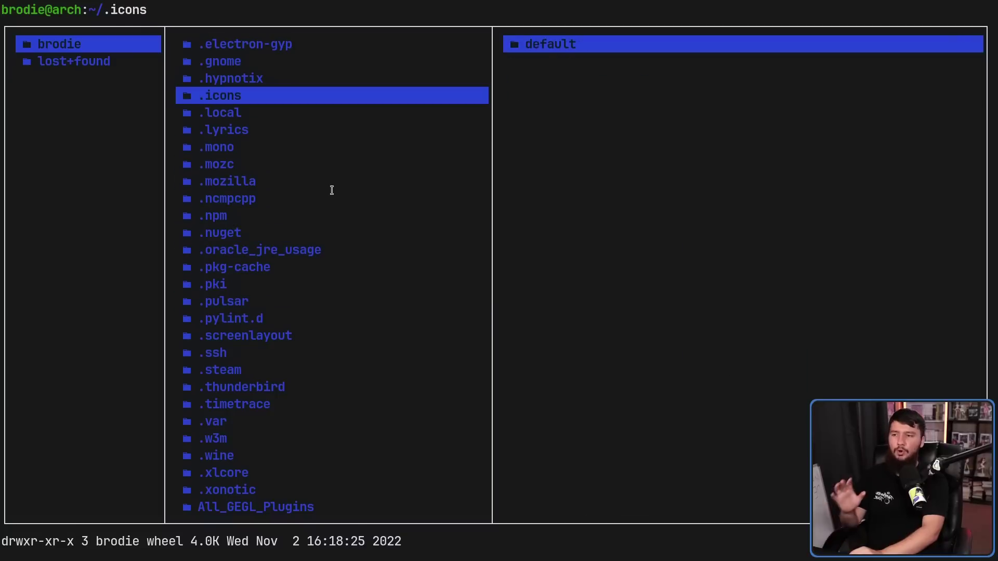
Step: Go through .local/share, search 'gegl' and enter the gegl-0.4 folder
{"action": "key", "text": "j"}
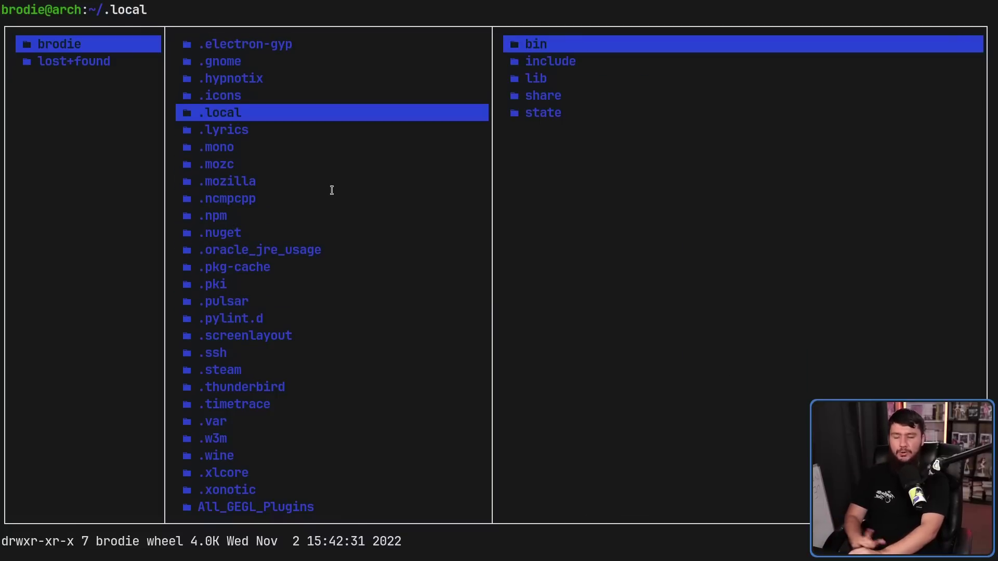
{"action": "key", "text": "l"}
{"action": "key", "text": "j"}
{"action": "key", "text": "j"}
{"action": "key", "text": "j"}
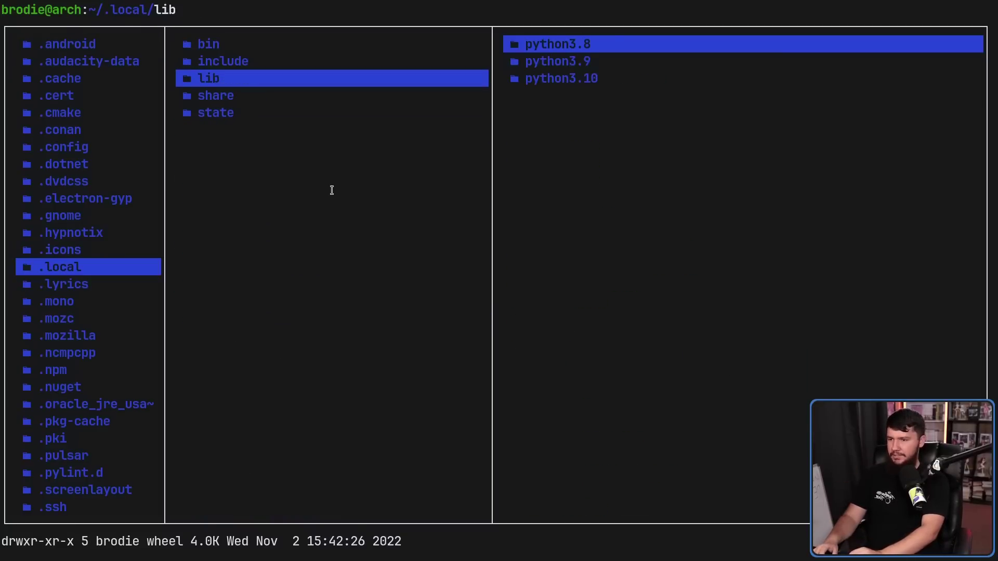
{"action": "key", "text": "l"}
{"action": "key", "text": "j"}
{"action": "key", "text": "slash"}
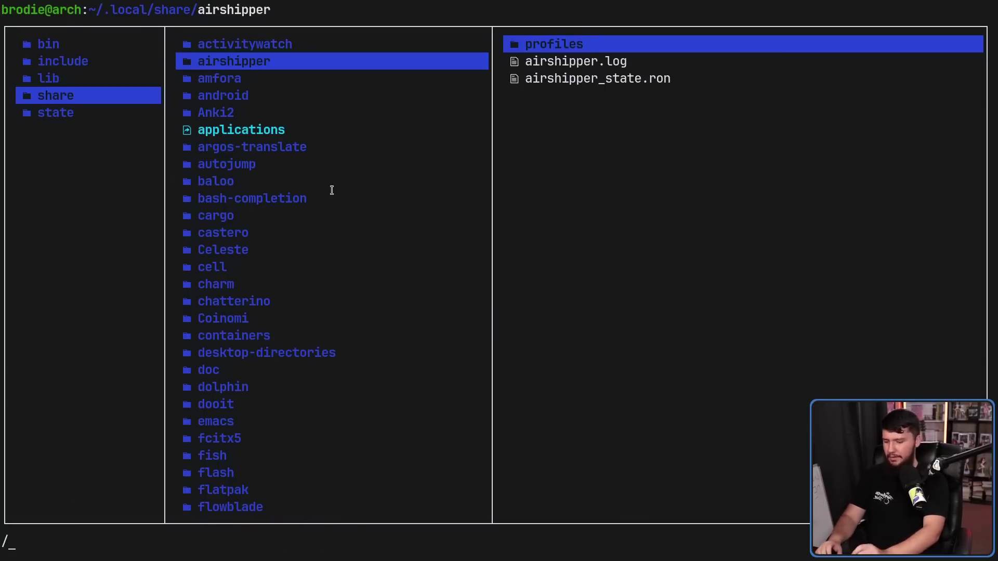
{"action": "type", "text": "gegl"}
{"action": "key", "text": "Return"}
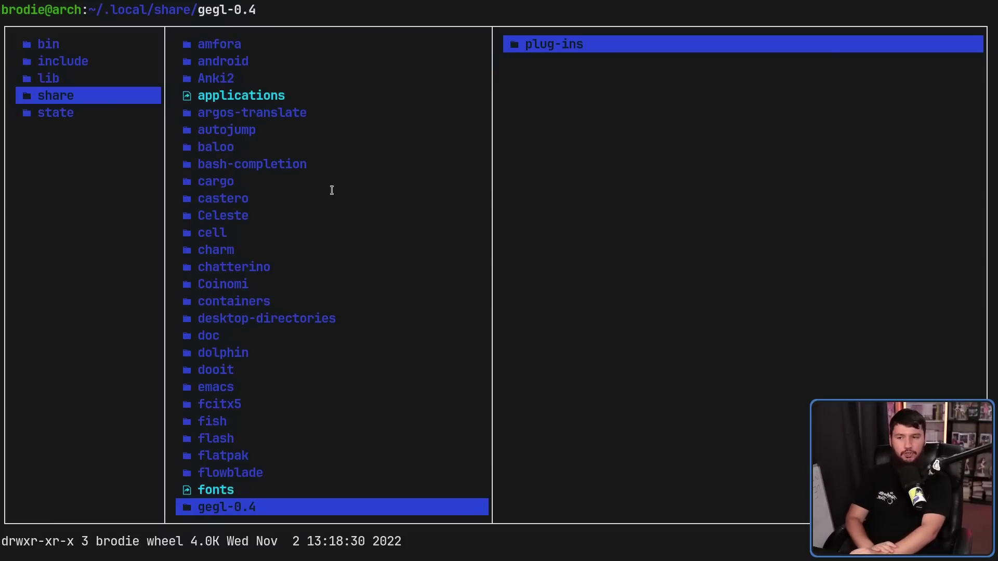
{"action": "key", "text": "l"}
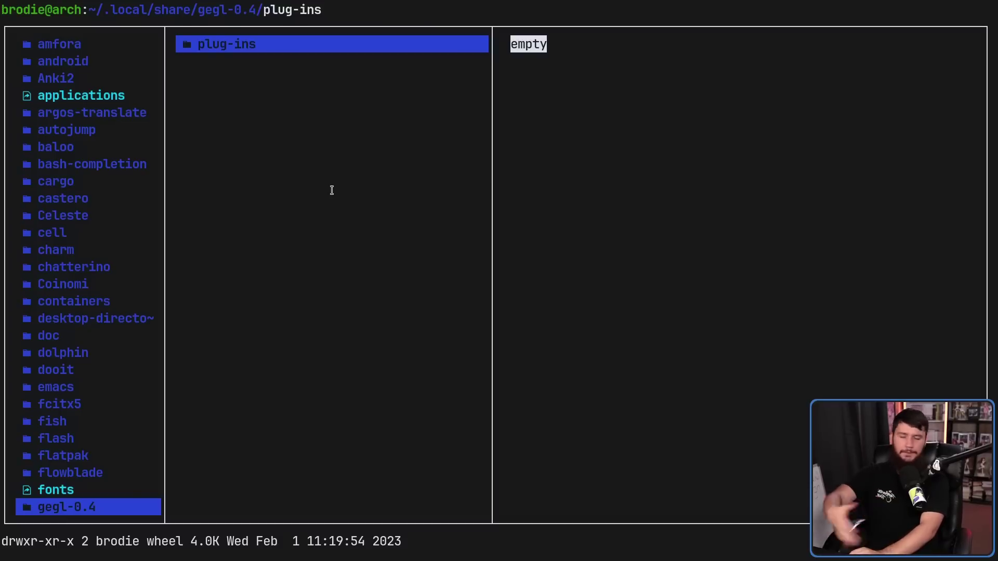
Step: Paste the .so files into ~/.local/share/gegl-0.4/plug-ins and ~/.var/app/org.gimp.GIMP/data/gegl-0.4/plug-ins
{"action": "key", "text": "l"}
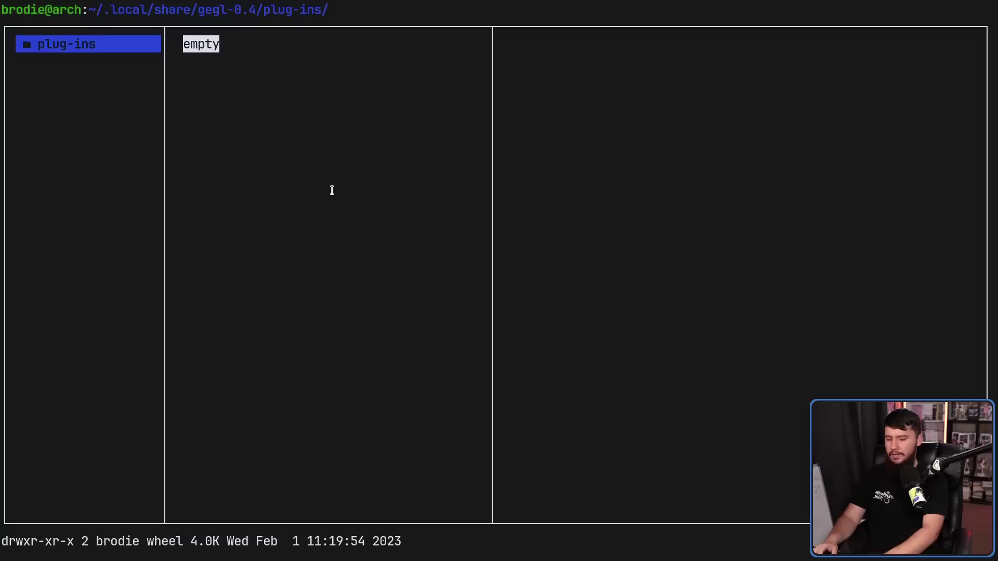
{"action": "key", "text": "p"}
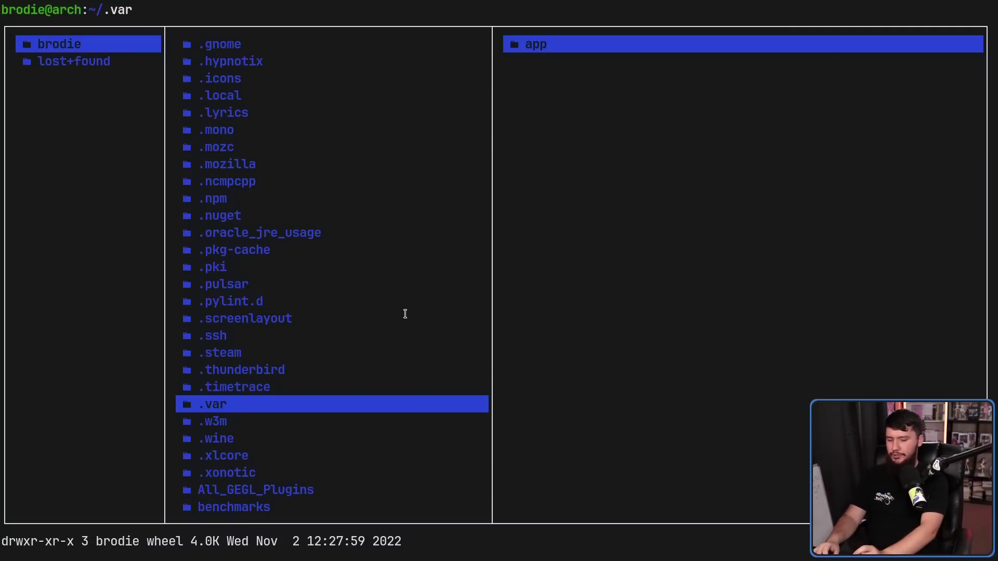
{"action": "key", "text": "Right"}
{"action": "key", "text": "Right"}
{"action": "key", "text": "Down"}
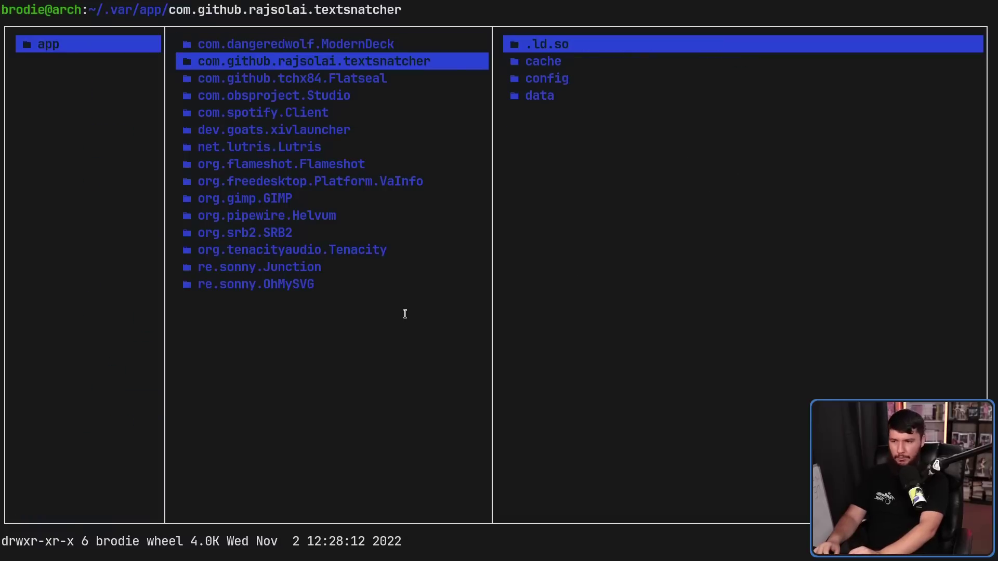
{"action": "key", "text": "Down"}
{"action": "key", "text": "Down"}
{"action": "key", "text": "Down"}
{"action": "key", "text": "Down"}
{"action": "key", "text": "Down"}
{"action": "key", "text": "Down"}
{"action": "key", "text": "Down"}
{"action": "key", "text": "Down"}
{"action": "key", "text": "Right"}
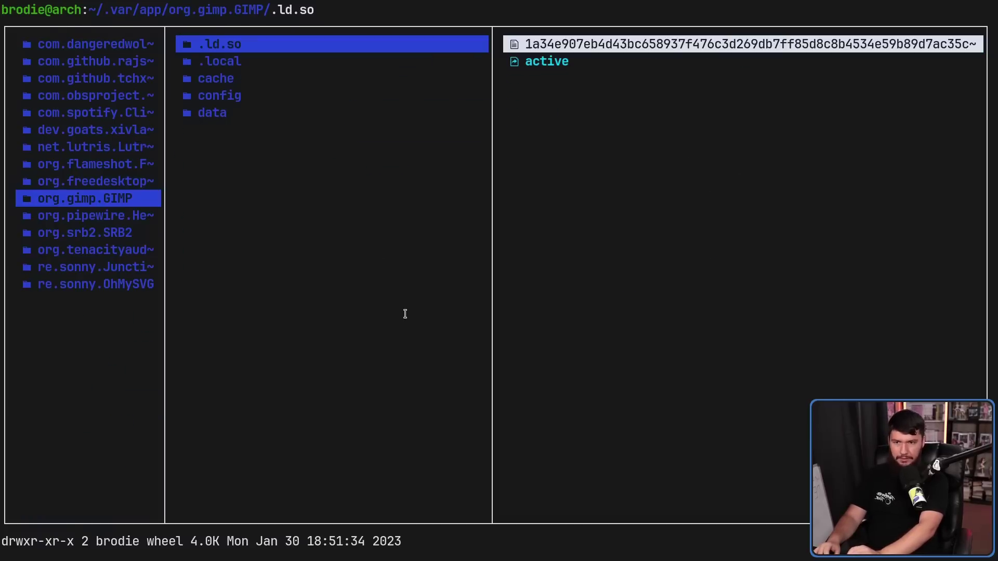
{"action": "key", "text": "Down"}
{"action": "key", "text": "Down"}
{"action": "key", "text": "Down"}
{"action": "key", "text": "Down"}
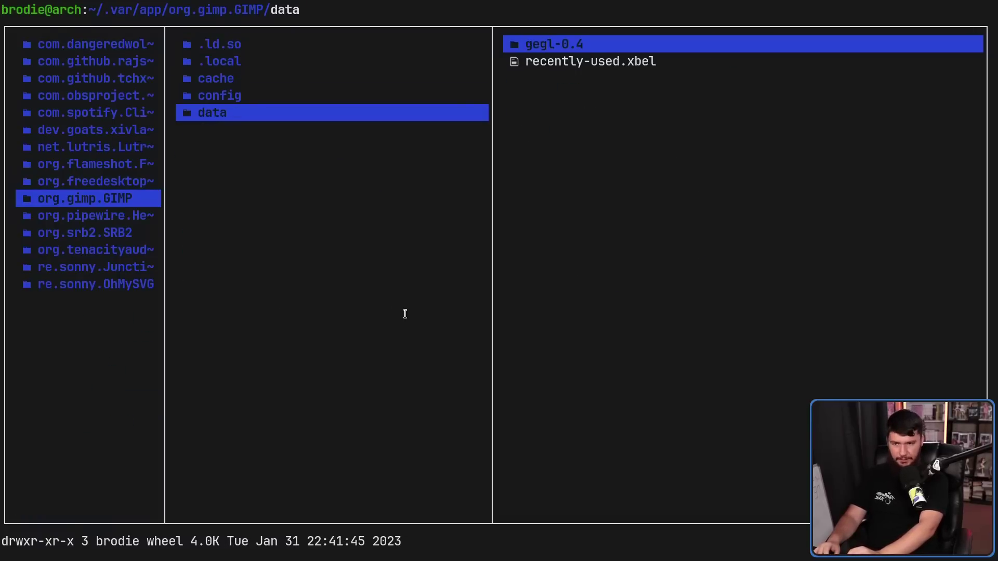
{"action": "key", "text": "Right"}
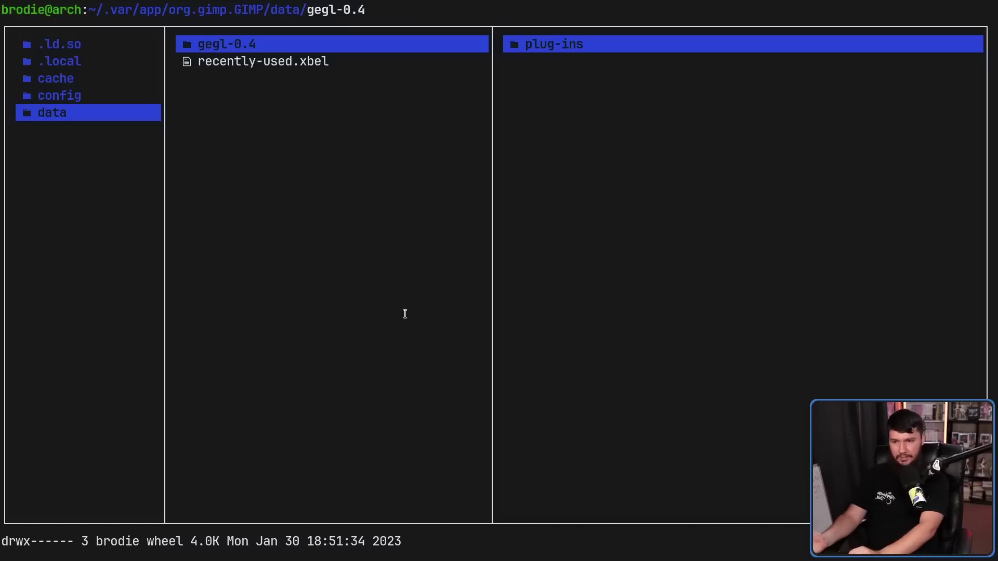
{"action": "key", "text": "Right"}
{"action": "key", "text": "Right"}
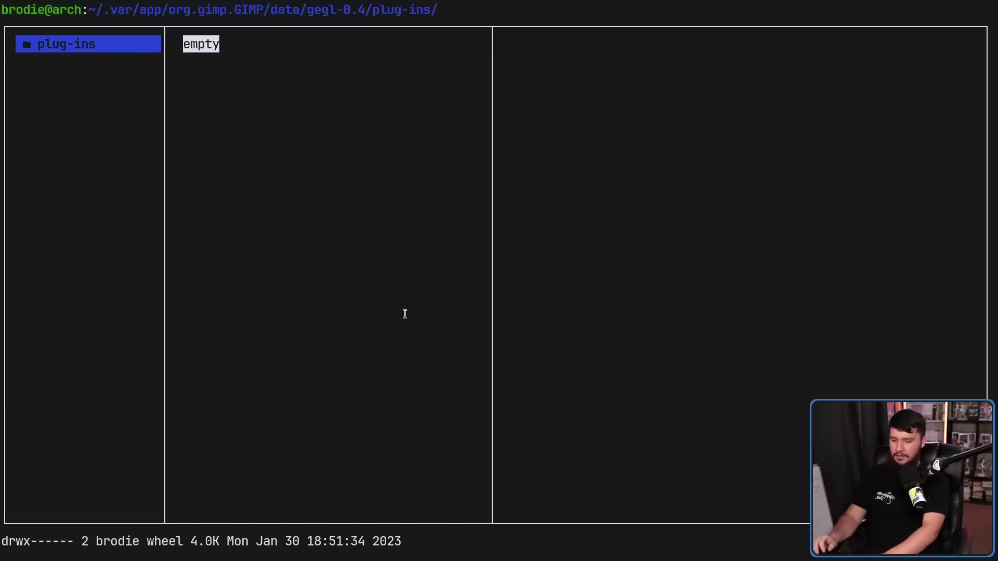
{"action": "key", "text": "p"}
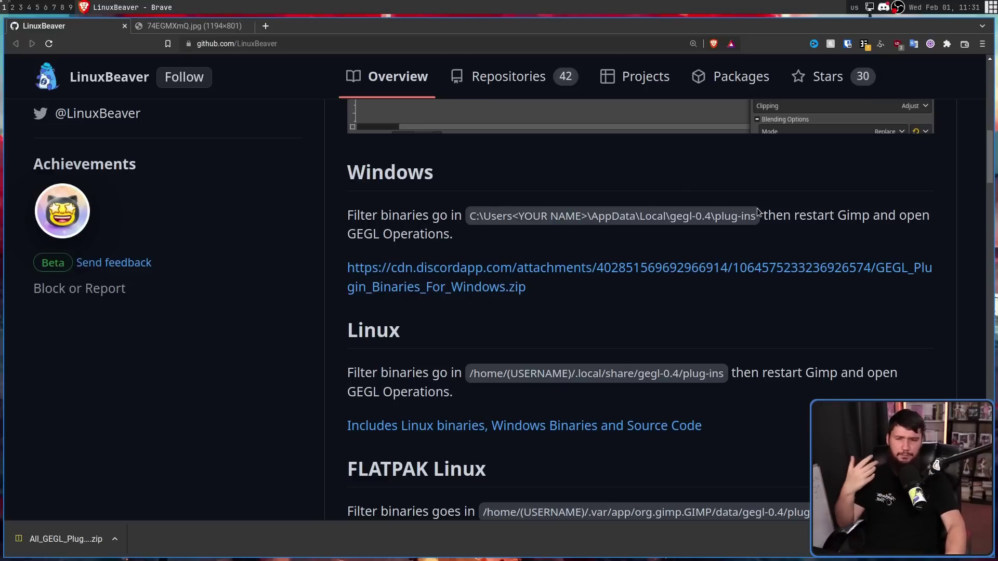
Step: Highlight the AppData\Local…plug-ins Windows path on GitHub, then return to workspace 2
{"action": "left_click_drag", "start_coordinate": [587, 216], "coordinate": [677, 214]}
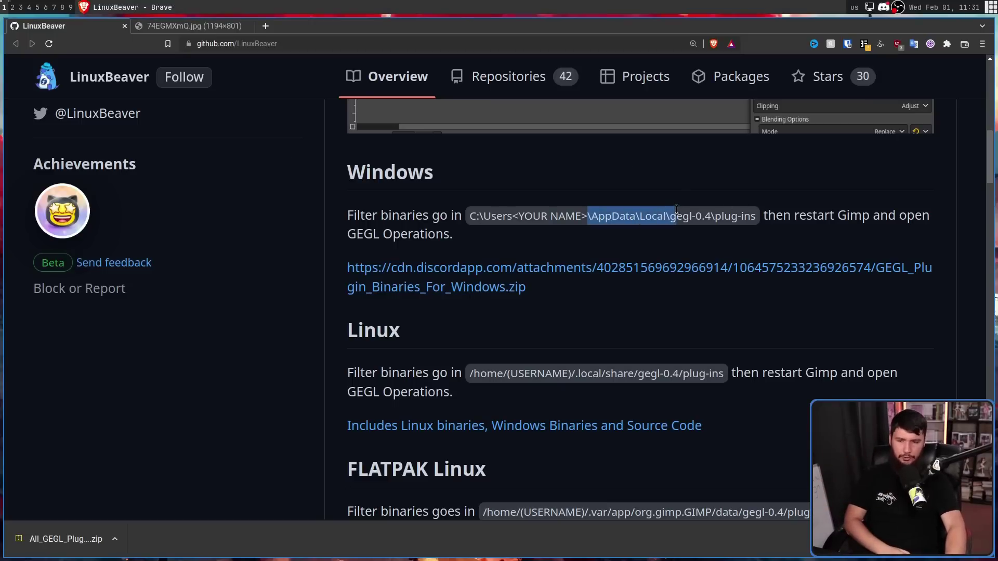
{"action": "left_click", "coordinate": [693, 216]}
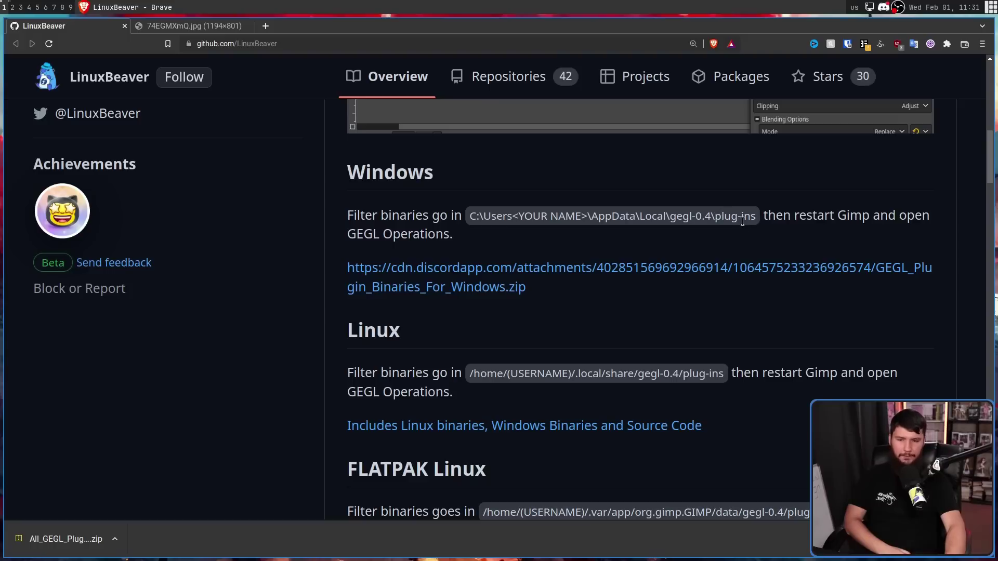
{"action": "left_click_drag", "start_coordinate": [708, 216], "coordinate": [768, 215]}
{"action": "left_click", "coordinate": [767, 216]}
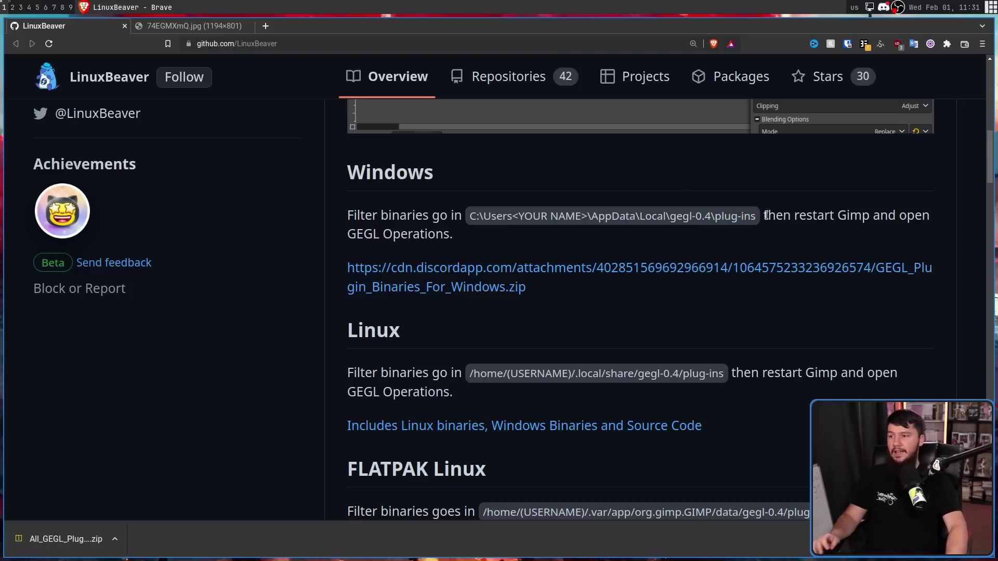
{"action": "key", "text": "super+2"}
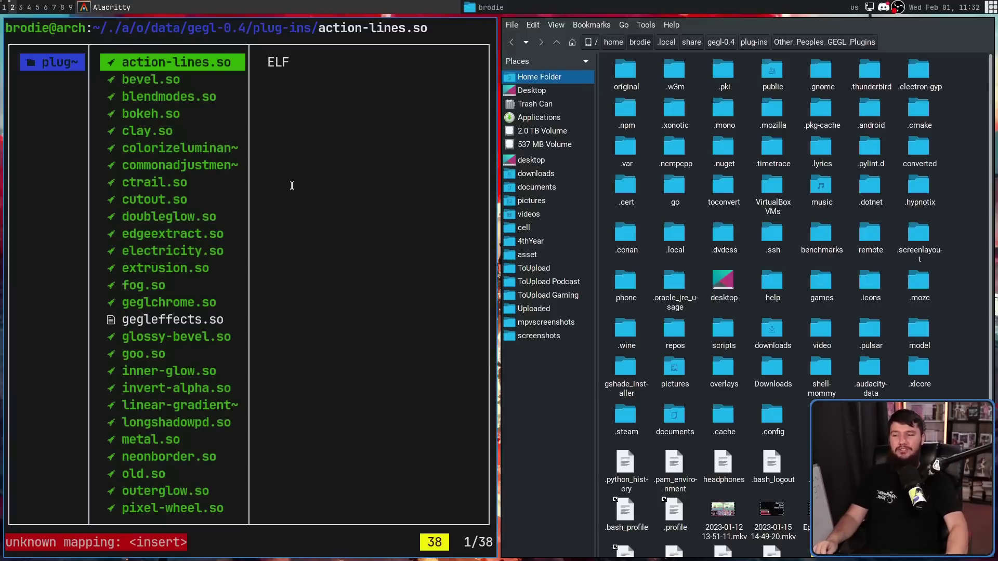
Step: Quit lf and PCManFM, then reopen dumb.xcf from GIMP's recent files
{"action": "key", "text": "q"}
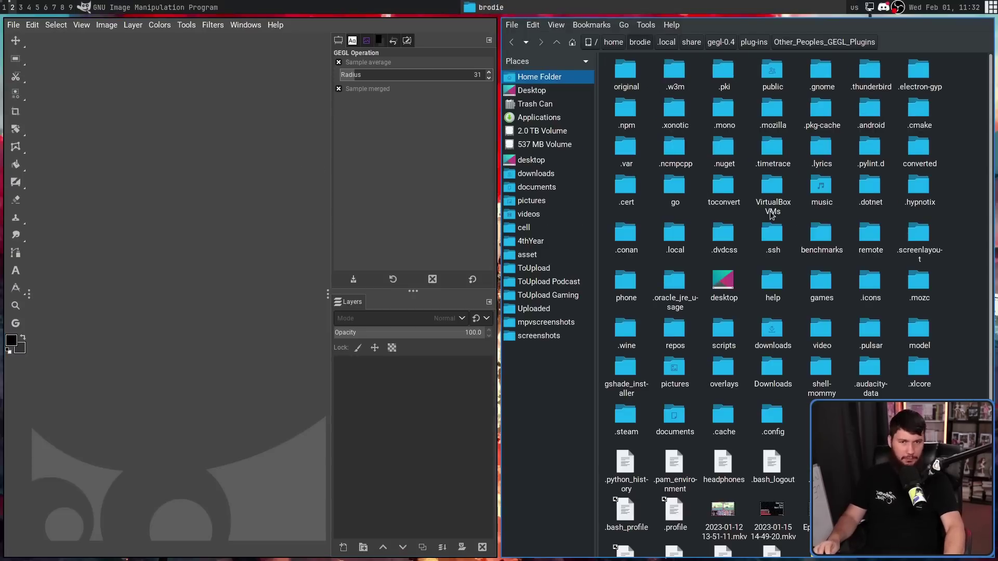
{"action": "key", "text": "ctrl+q"}
{"action": "left_click", "coordinate": [14, 25]}
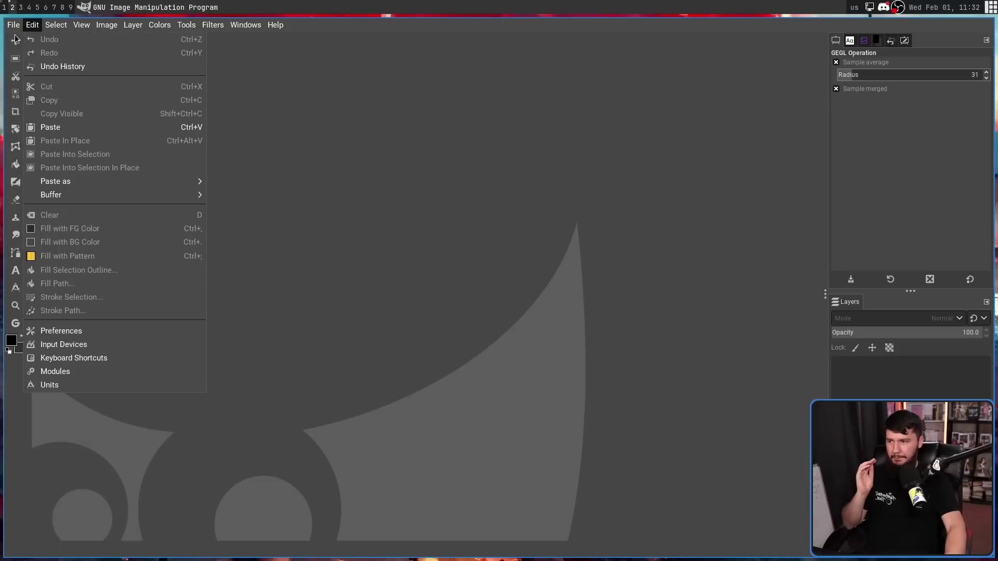
{"action": "mouse_move", "coordinate": [47, 107]}
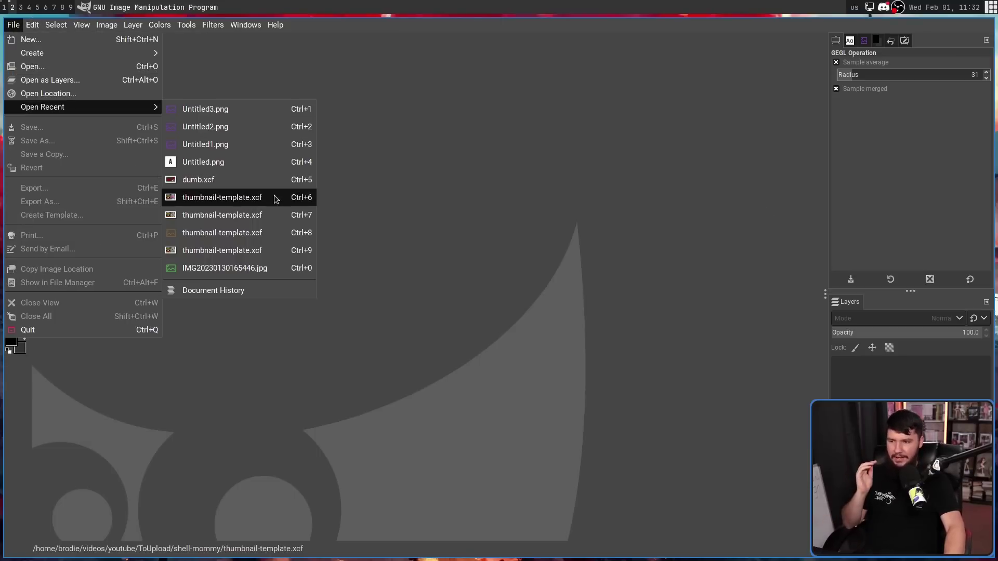
{"action": "left_click", "coordinate": [293, 180]}
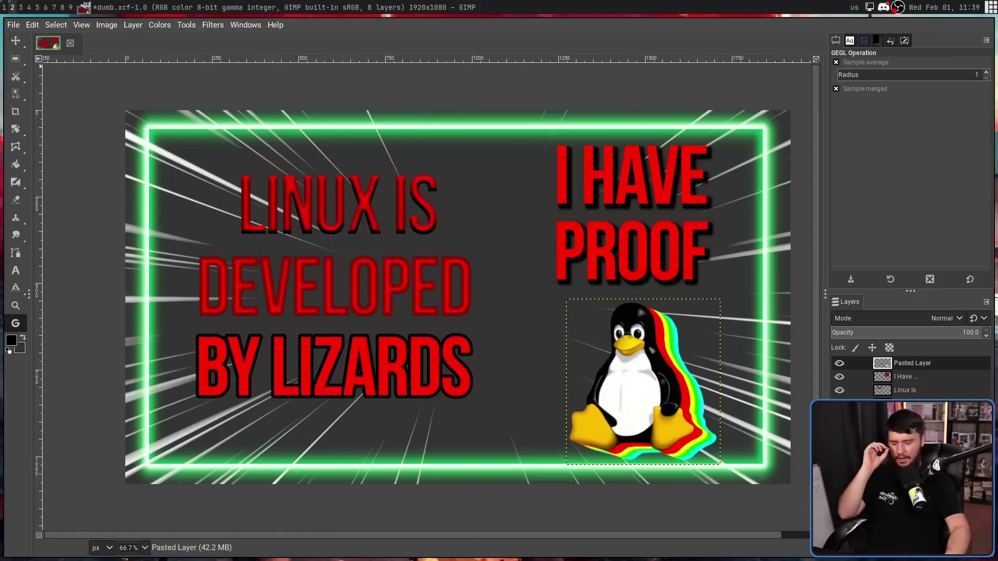
Step: Nudge Tux slightly left, then browse the GEGL Operation list of newly installed filters
{"action": "key", "text": "m"}
{"action": "left_click_drag", "start_coordinate": [577, 385], "coordinate": [566, 382]}
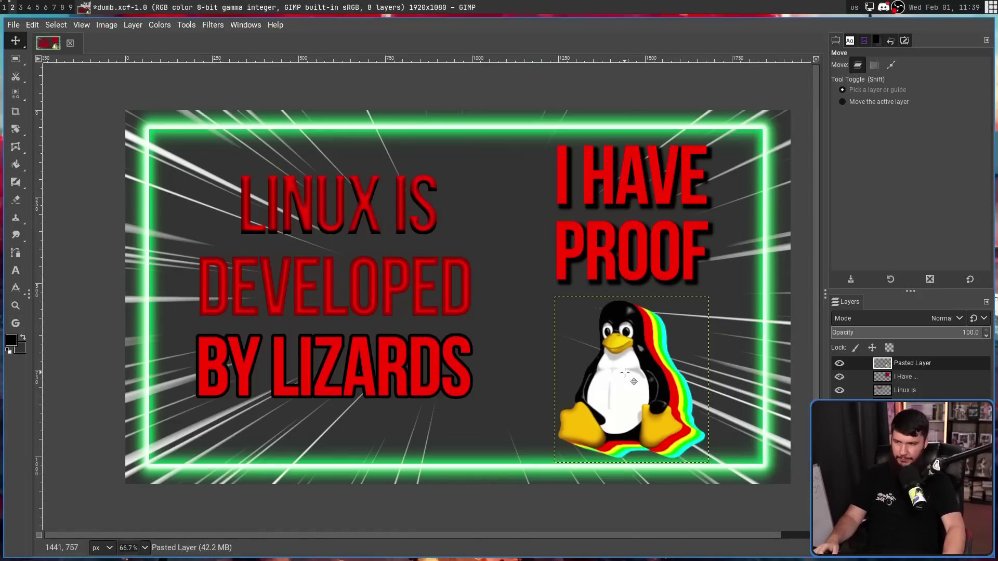
{"action": "left_click", "coordinate": [188, 26]}
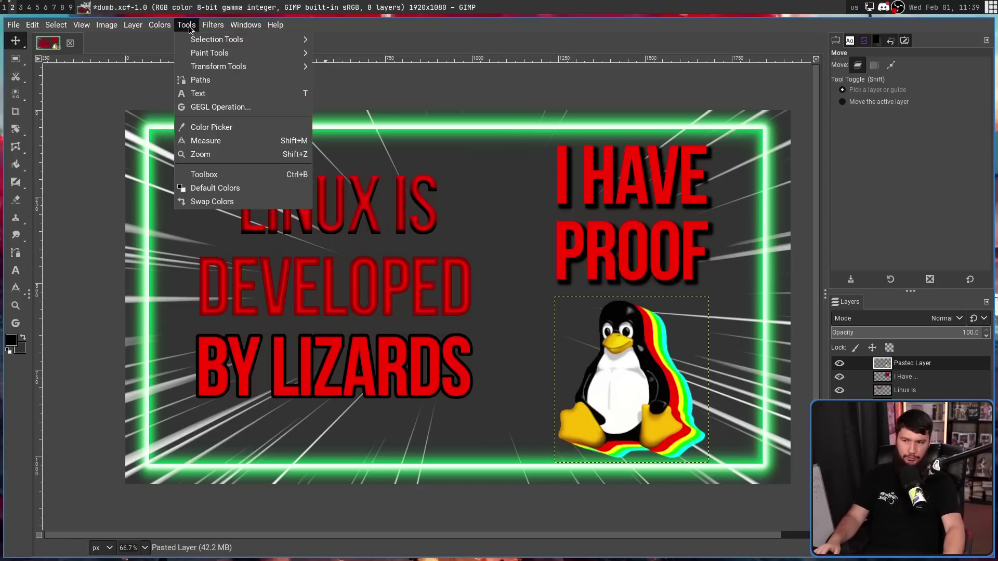
{"action": "left_click", "coordinate": [225, 108]}
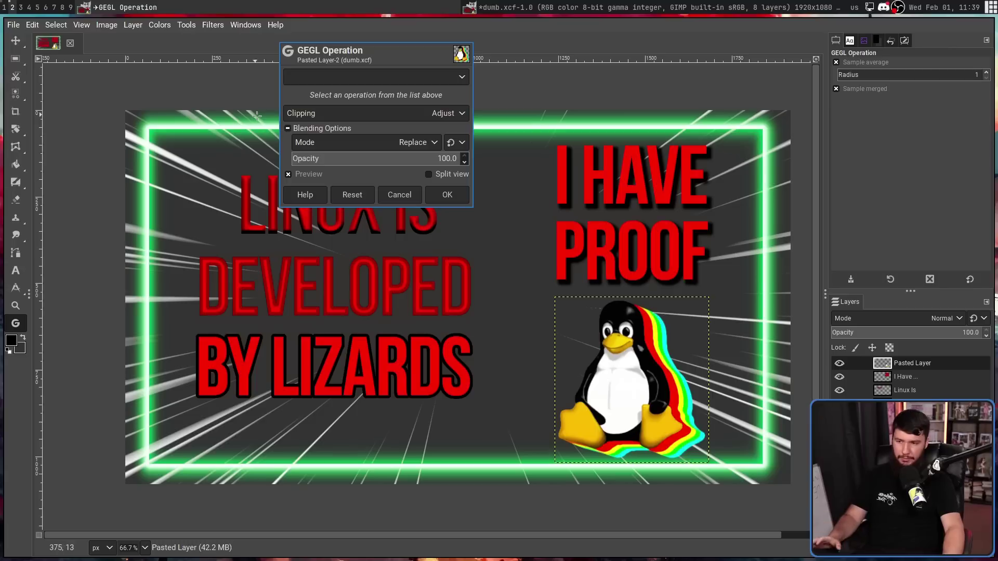
{"action": "left_click", "coordinate": [358, 78]}
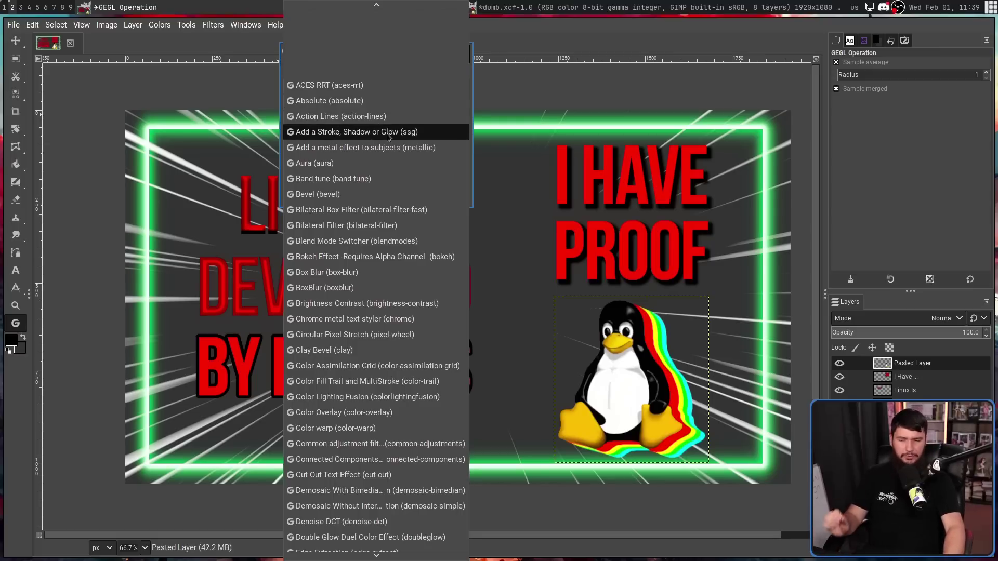
{"action": "scroll", "coordinate": [386, 133], "scroll_direction": "down", "scroll_amount": 2}
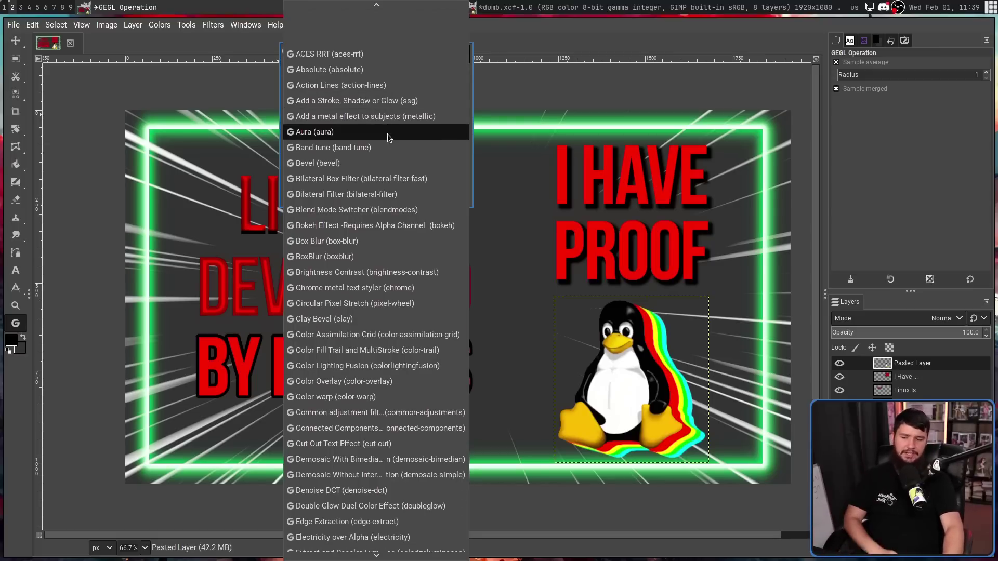
{"action": "scroll", "coordinate": [388, 133], "scroll_direction": "down", "scroll_amount": 10}
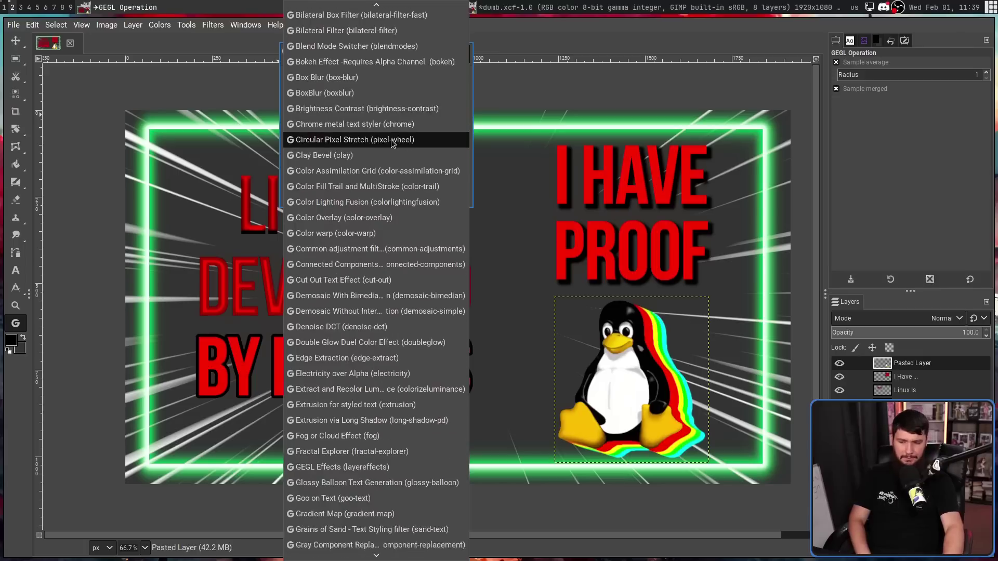
{"action": "scroll", "coordinate": [391, 139], "scroll_direction": "down", "scroll_amount": 14}
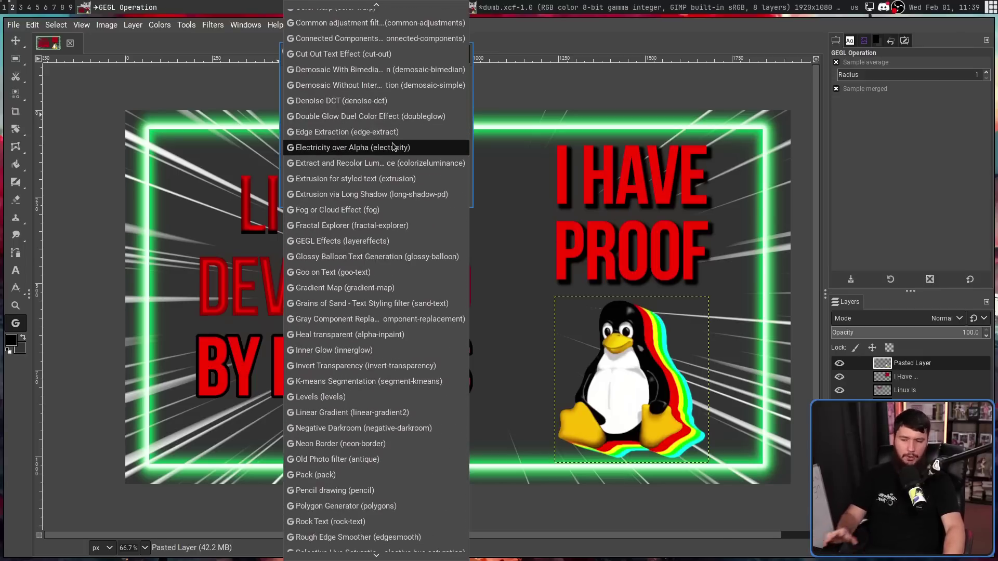
{"action": "scroll", "coordinate": [392, 144], "scroll_direction": "down", "scroll_amount": 4}
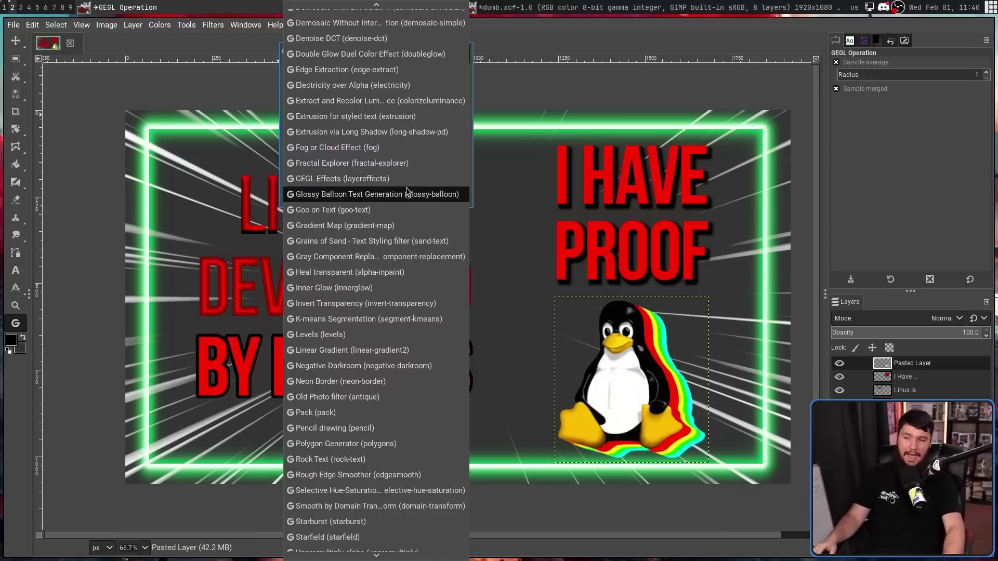
Step: Apply GEGL Effects with a red ff3737 outline to Tux, then nudge it left
{"action": "left_click", "coordinate": [372, 179]}
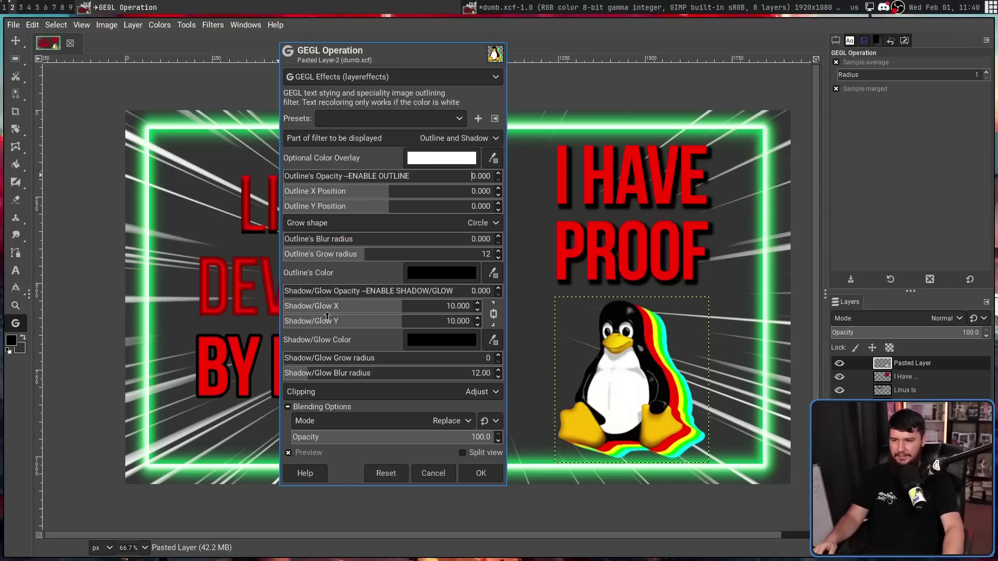
{"action": "mouse_move", "coordinate": [304, 287]}
{"action": "left_mouse_down"}
{"action": "mouse_move", "coordinate": [373, 290]}
{"action": "mouse_move", "coordinate": [295, 288]}
{"action": "left_mouse_up"}
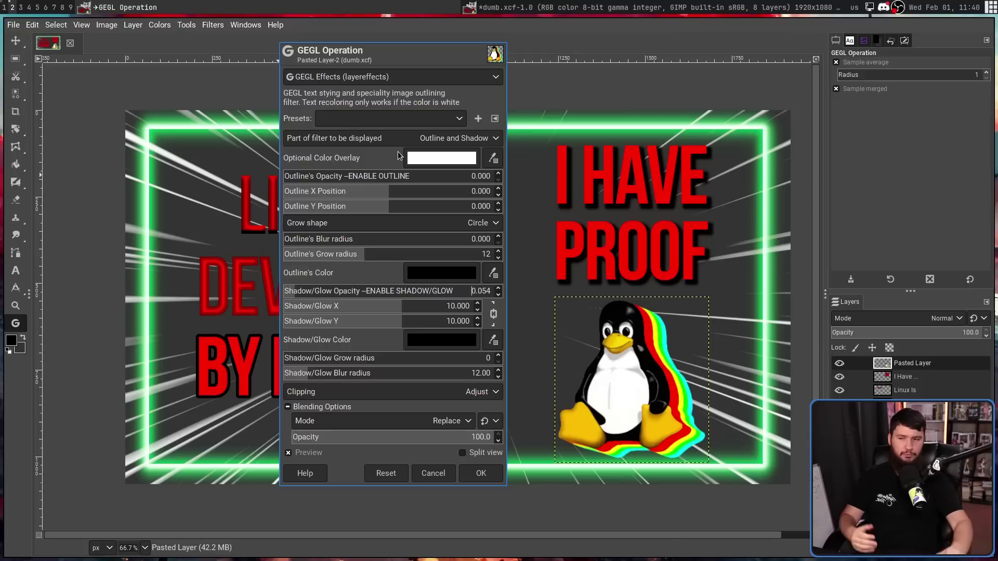
{"action": "left_click_drag", "start_coordinate": [332, 177], "coordinate": [429, 177]}
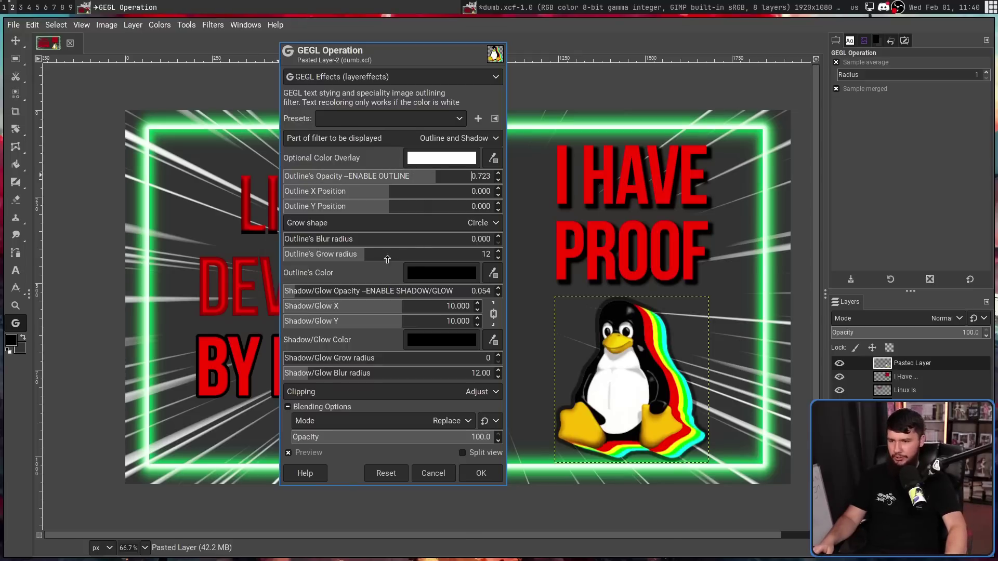
{"action": "left_click", "coordinate": [441, 273]}
{"action": "left_click_drag", "start_coordinate": [372, 312], "coordinate": [394, 175]}
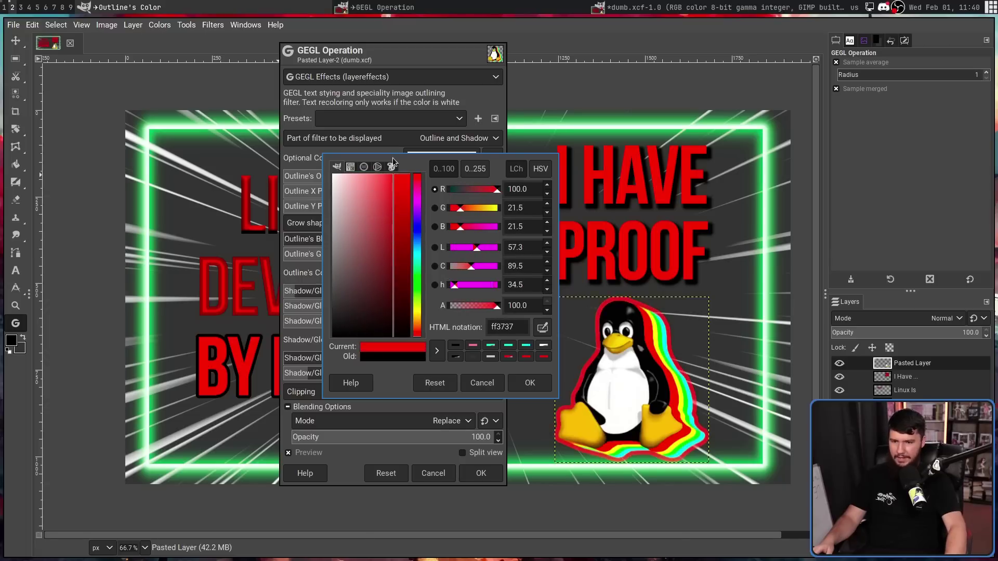
{"action": "left_click", "coordinate": [530, 383]}
{"action": "left_click", "coordinate": [481, 473]}
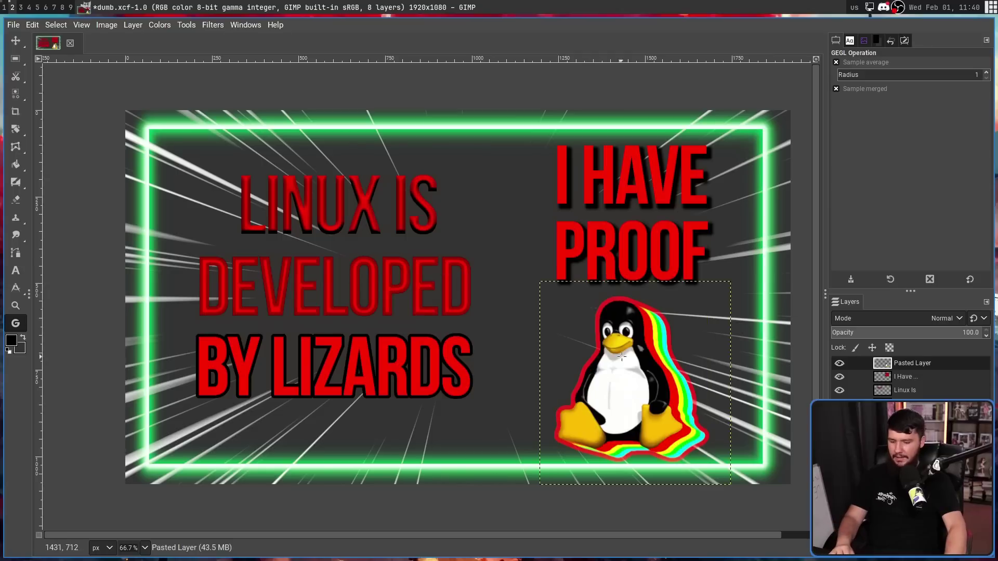
{"action": "key", "text": "m"}
{"action": "mouse_move", "coordinate": [639, 378]}
{"action": "left_mouse_down"}
{"action": "mouse_move", "coordinate": [611, 375]}
{"action": "mouse_move", "coordinate": [632, 383]}
{"action": "left_mouse_up"}
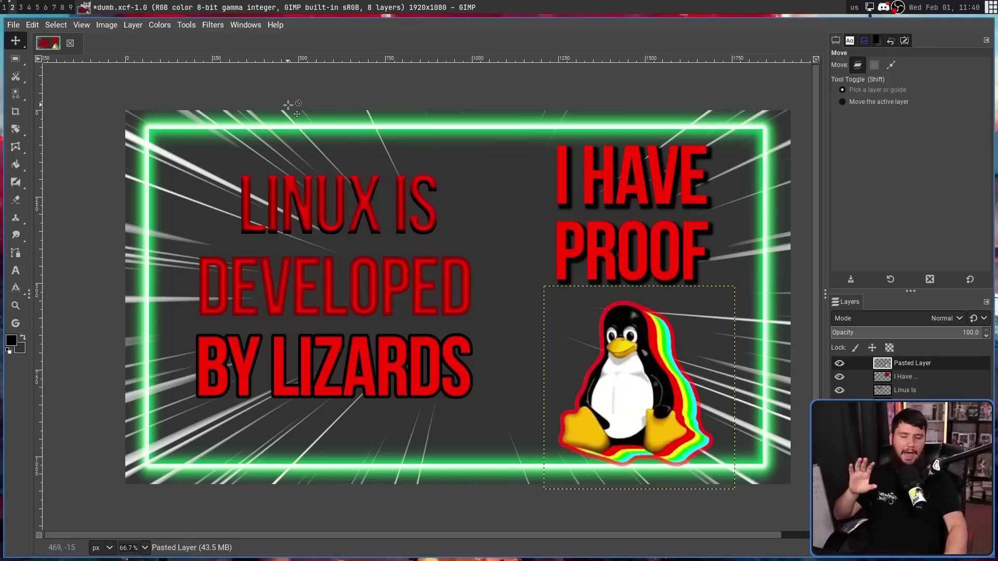
Step: Apply a Bevel GEGL operation to Tux in Multiply blending with a slightly smaller radius
{"action": "left_click", "coordinate": [183, 26]}
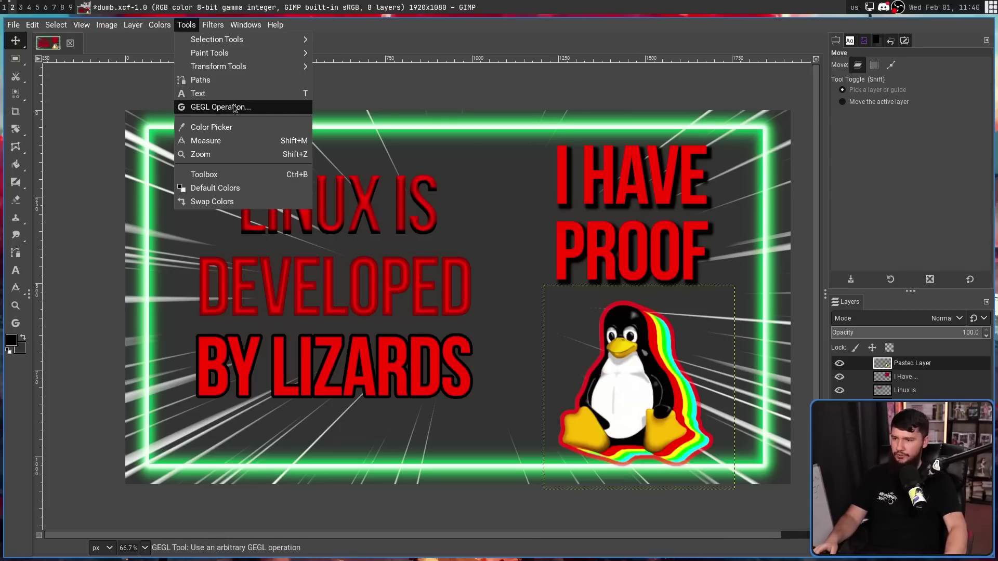
{"action": "left_click", "coordinate": [233, 108]}
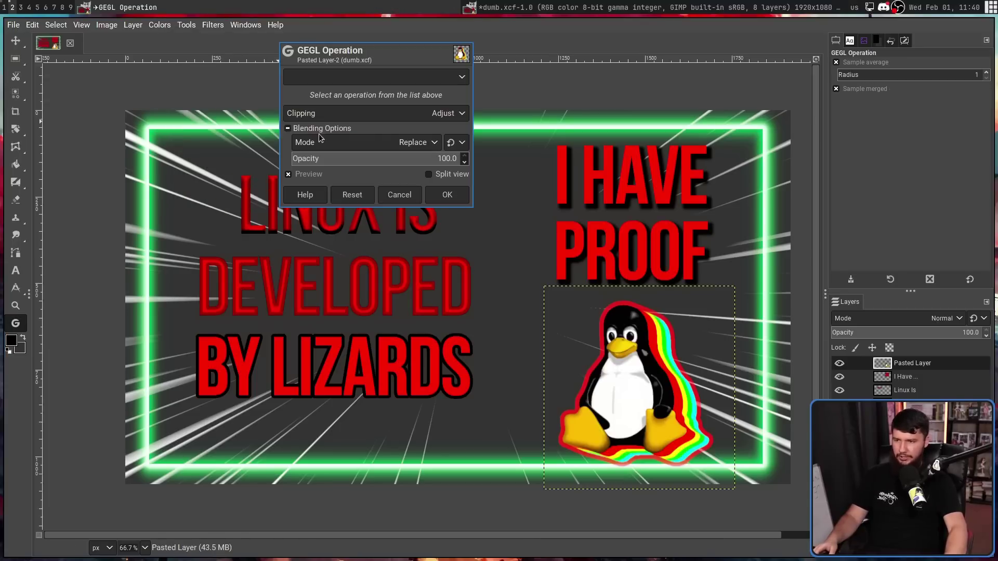
{"action": "left_click", "coordinate": [370, 73]}
{"action": "left_click", "coordinate": [336, 194]}
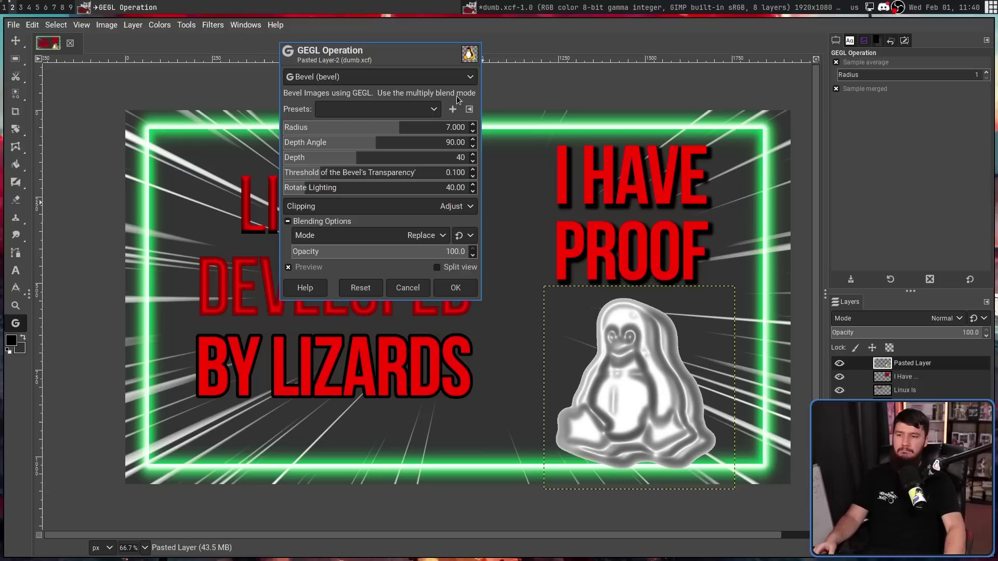
{"action": "left_click", "coordinate": [424, 237]}
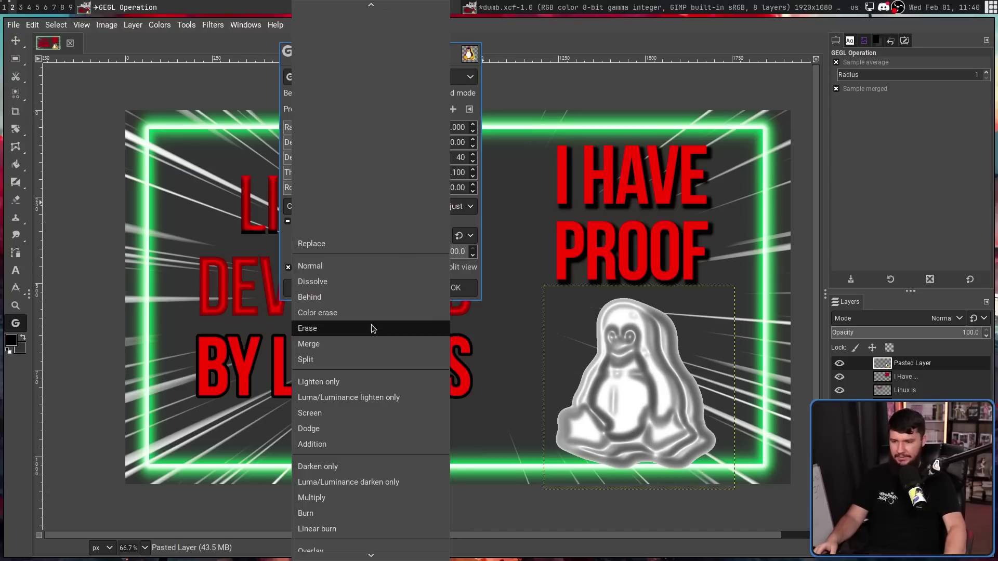
{"action": "scroll", "coordinate": [362, 378], "scroll_direction": "down", "scroll_amount": 2}
{"action": "left_click", "coordinate": [334, 450]}
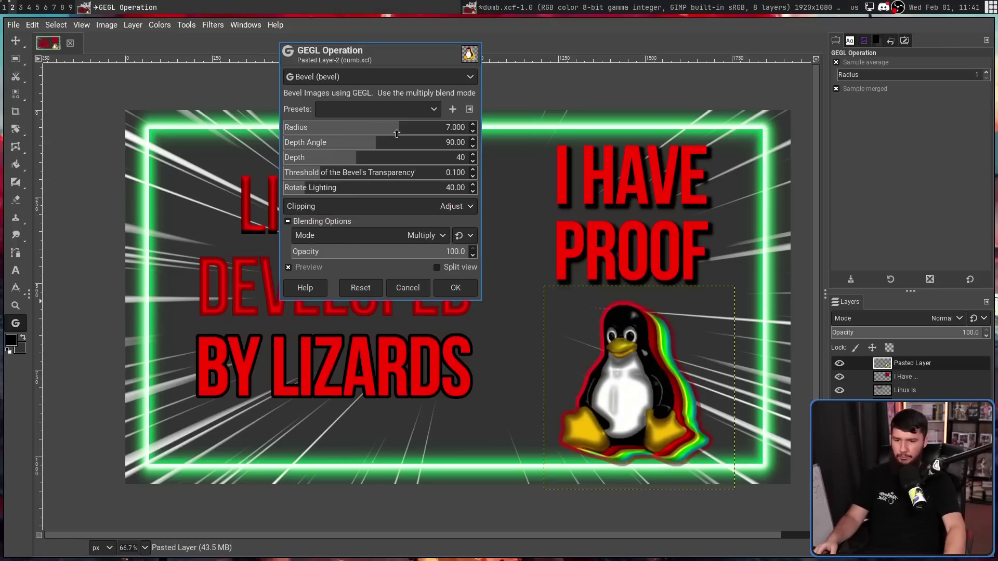
{"action": "left_click_drag", "start_coordinate": [408, 130], "coordinate": [383, 143]}
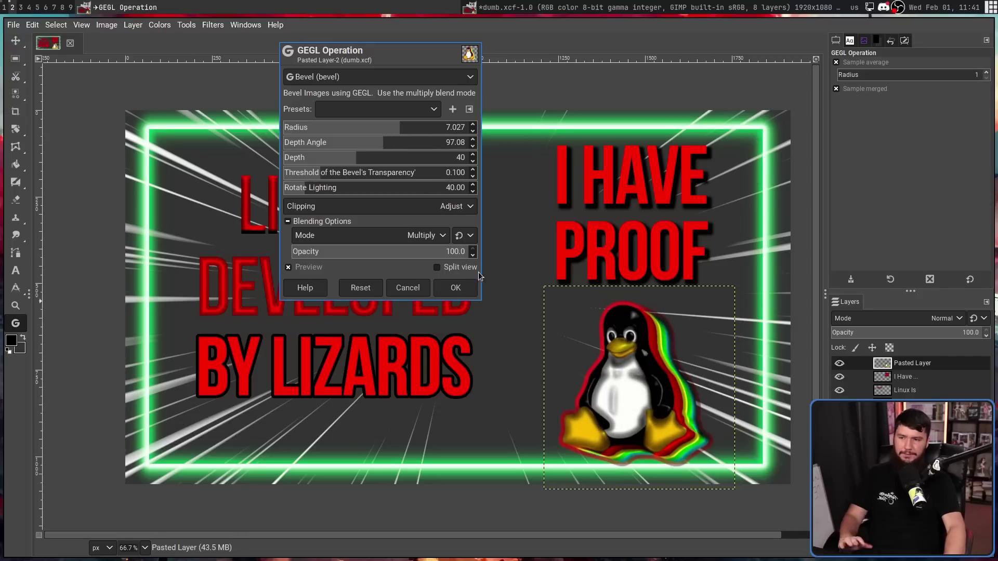
{"action": "left_click", "coordinate": [456, 288]}
Step: Nudge the bevelled Tux layer up and left so it sits just beneath 'I HAVE PROOF'
{"action": "scroll", "coordinate": [667, 394], "scroll_direction": "up", "scroll_amount": 2}
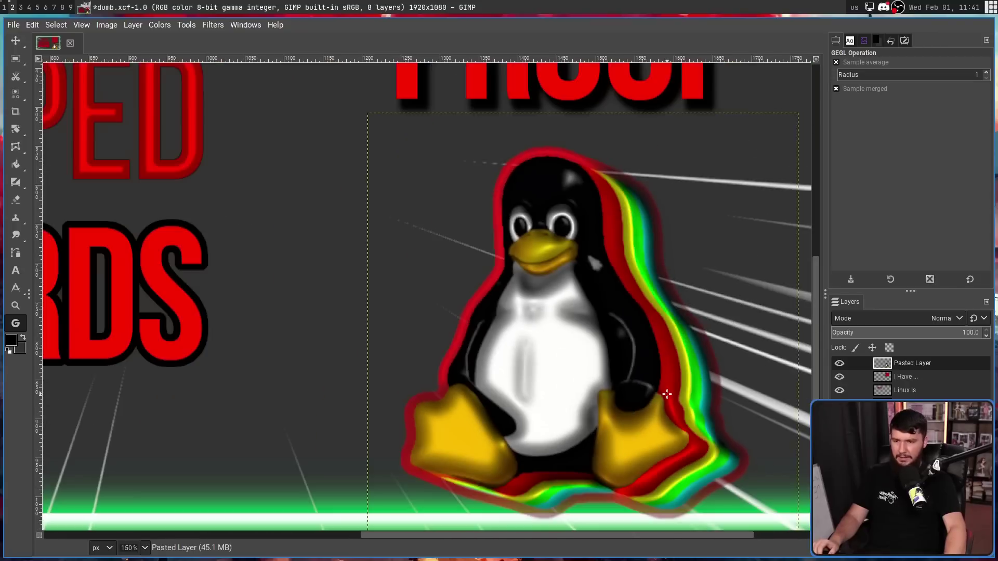
{"action": "key", "text": "m"}
{"action": "left_click_drag", "start_coordinate": [601, 351], "coordinate": [556, 329]}
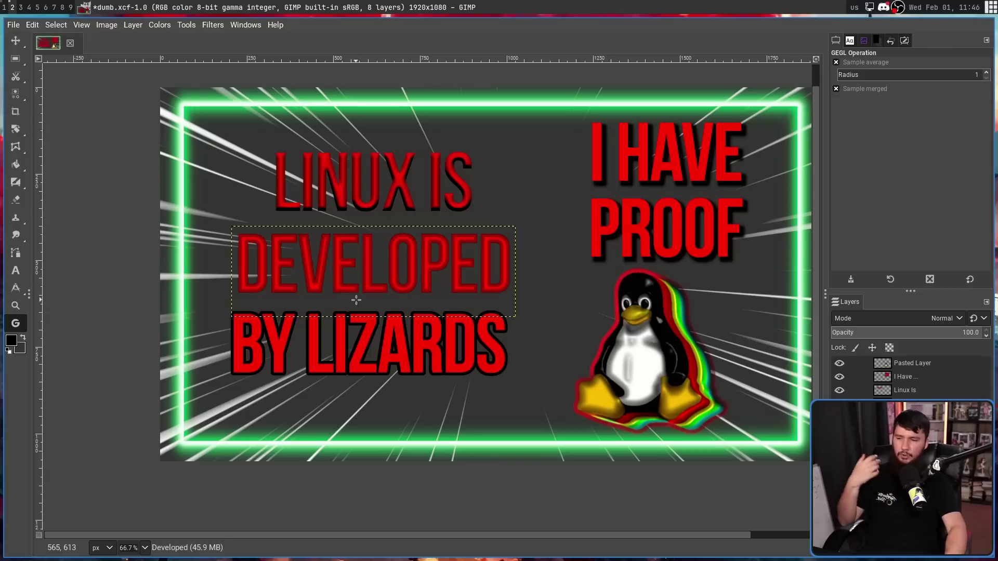
Step: Re-edit the DEVELOPED text layer, discarding its earlier effects, and nudge it slightly right and down
{"action": "key", "text": "t"}
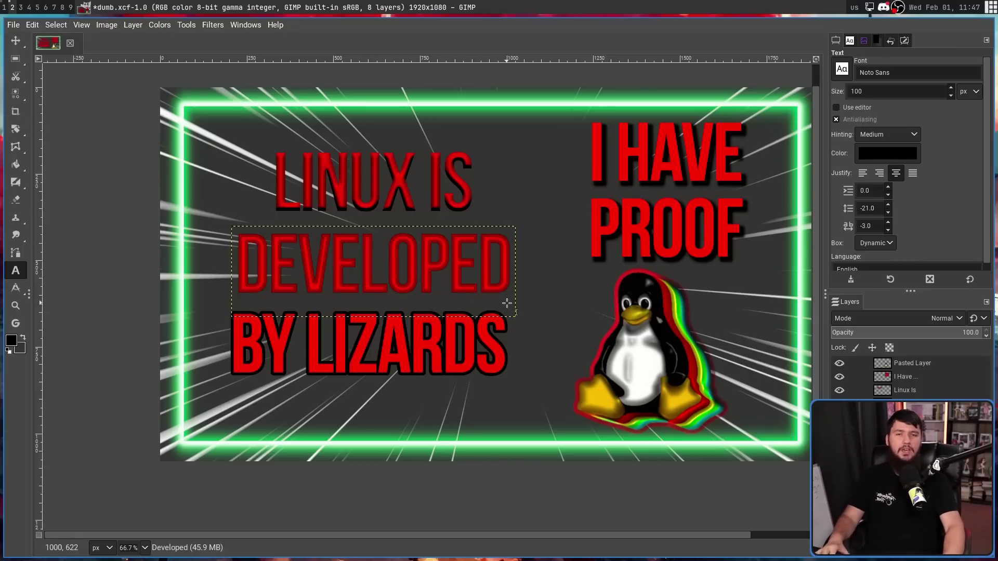
{"action": "left_click", "coordinate": [459, 266]}
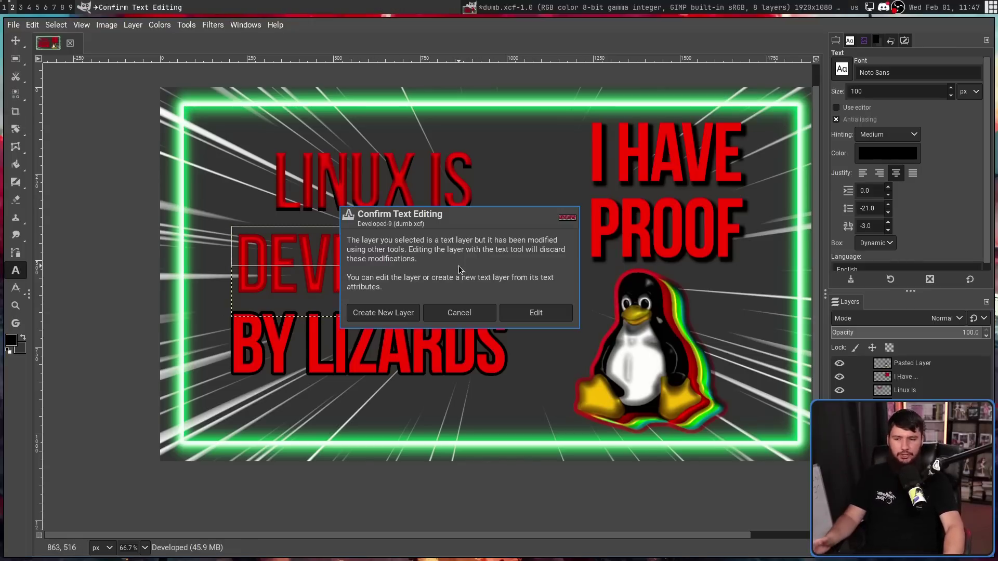
{"action": "left_click", "coordinate": [536, 312]}
{"action": "key", "text": "Escape"}
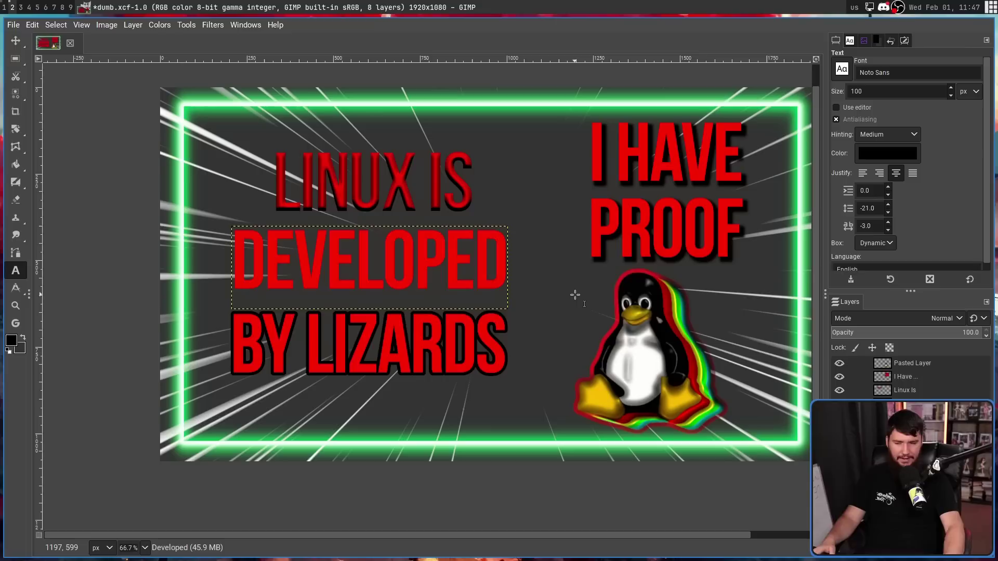
{"action": "key", "text": "m"}
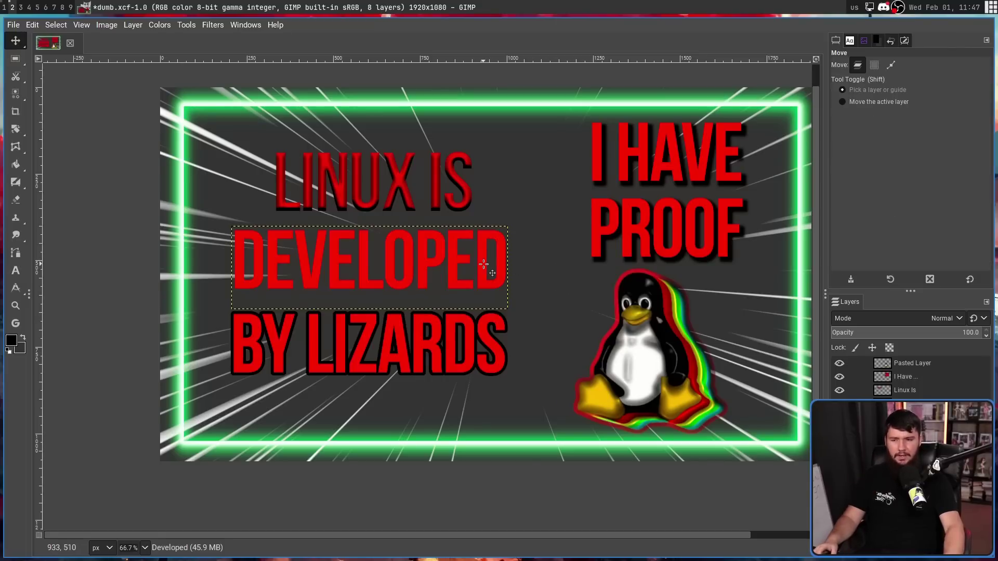
{"action": "left_click_drag", "start_coordinate": [484, 265], "coordinate": [486, 268]}
Step: Start a GEGL operation on the DEVELOPED text and choose Inner Glow
{"action": "left_click", "coordinate": [160, 24]}
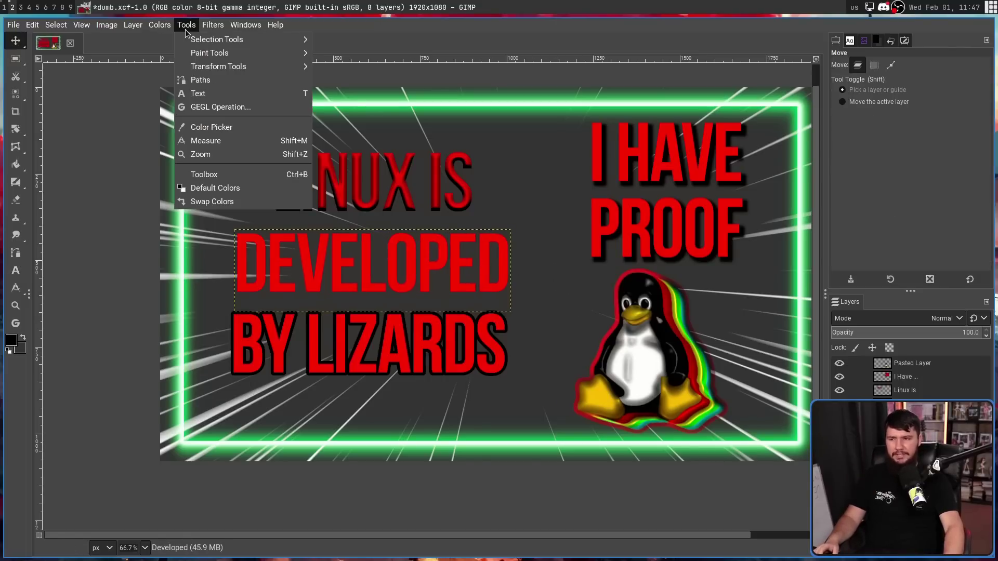
{"action": "left_click", "coordinate": [221, 107]}
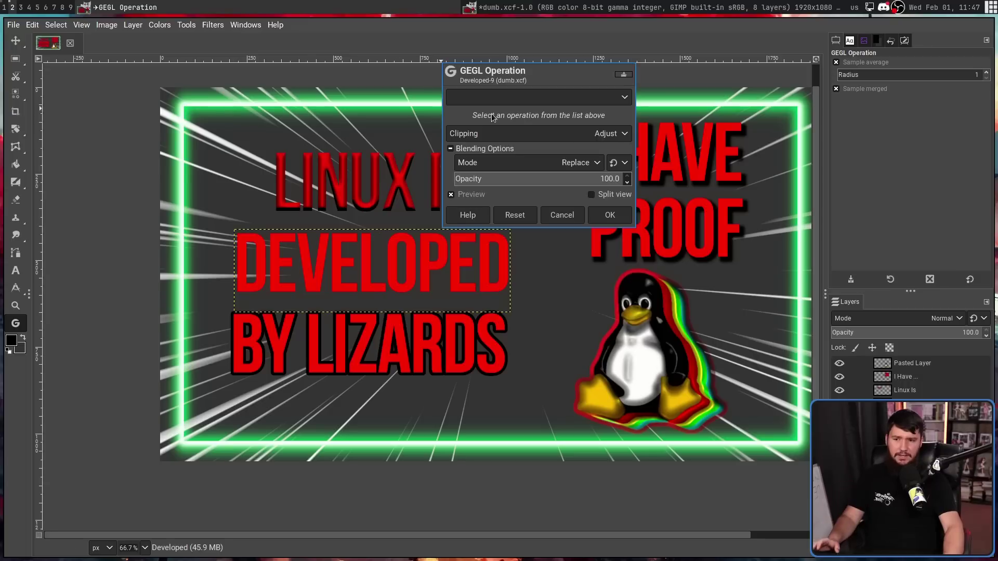
{"action": "left_click", "coordinate": [515, 98]}
{"action": "scroll", "coordinate": [546, 233], "scroll_direction": "down", "scroll_amount": 2}
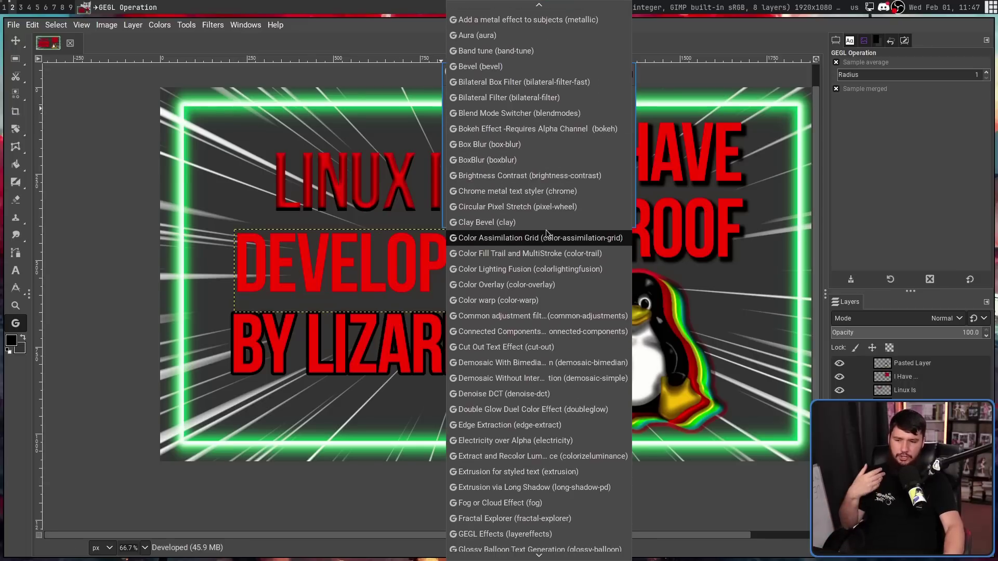
{"action": "scroll", "coordinate": [546, 233], "scroll_direction": "down", "scroll_amount": 5}
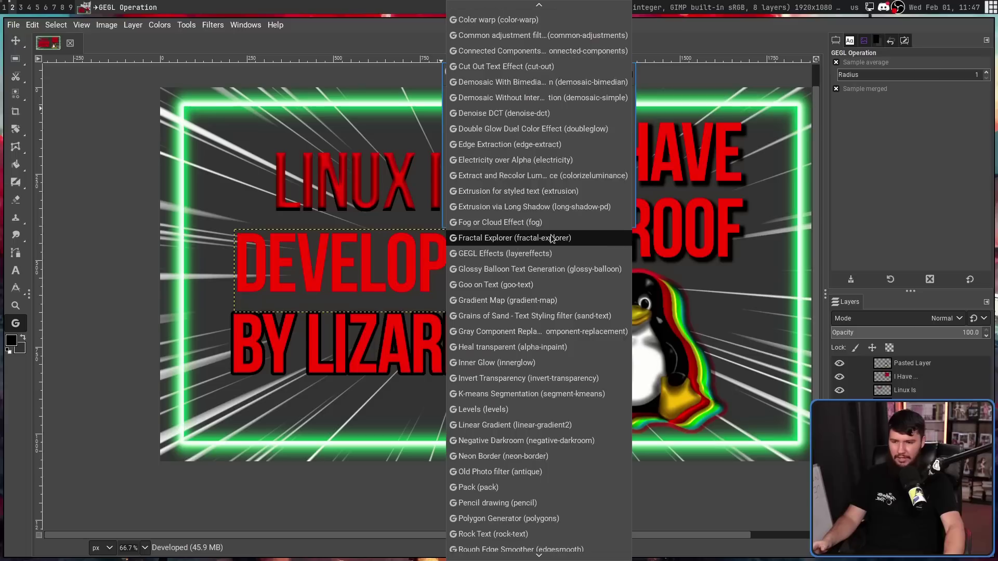
{"action": "left_click", "coordinate": [535, 308]}
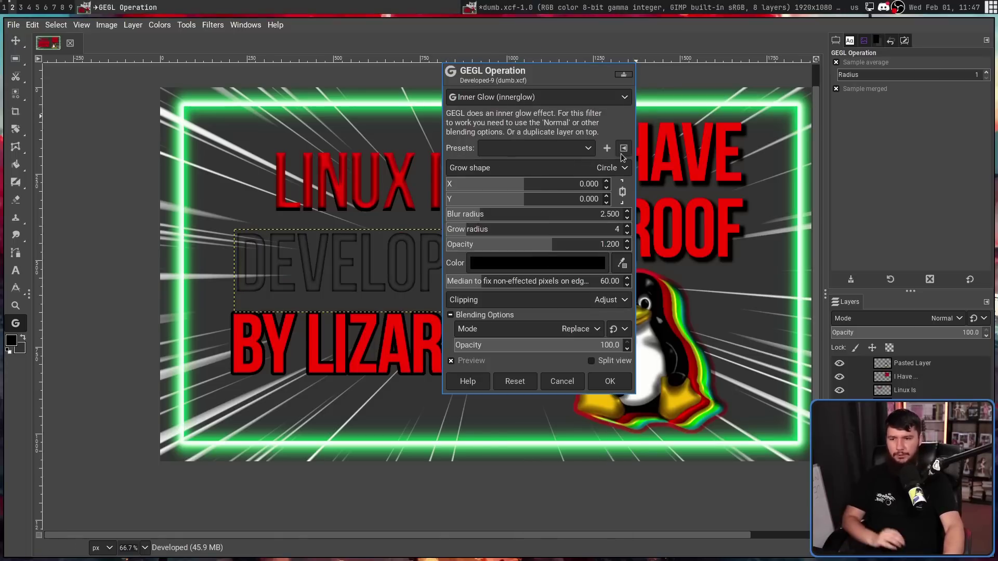
Step: Set the inner glow to Replace blending with pure red ff0000 colour
{"action": "left_click", "coordinate": [552, 333]}
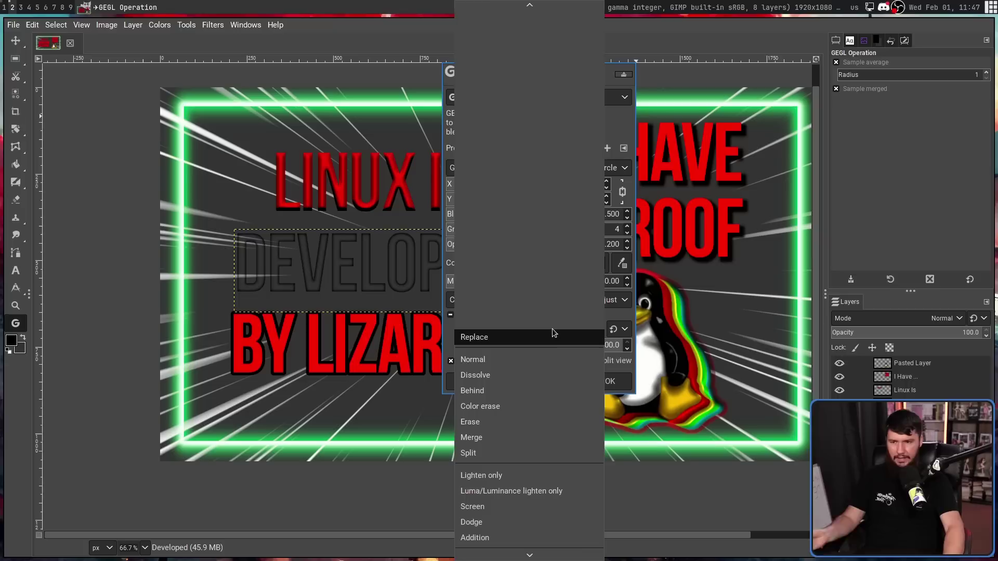
{"action": "left_click", "coordinate": [517, 357]}
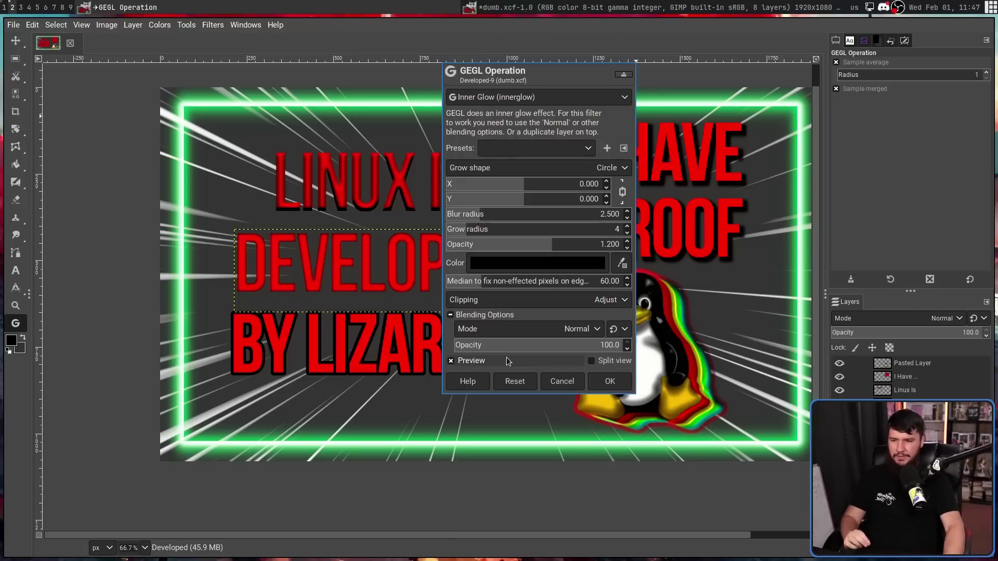
{"action": "left_click", "coordinate": [562, 331]}
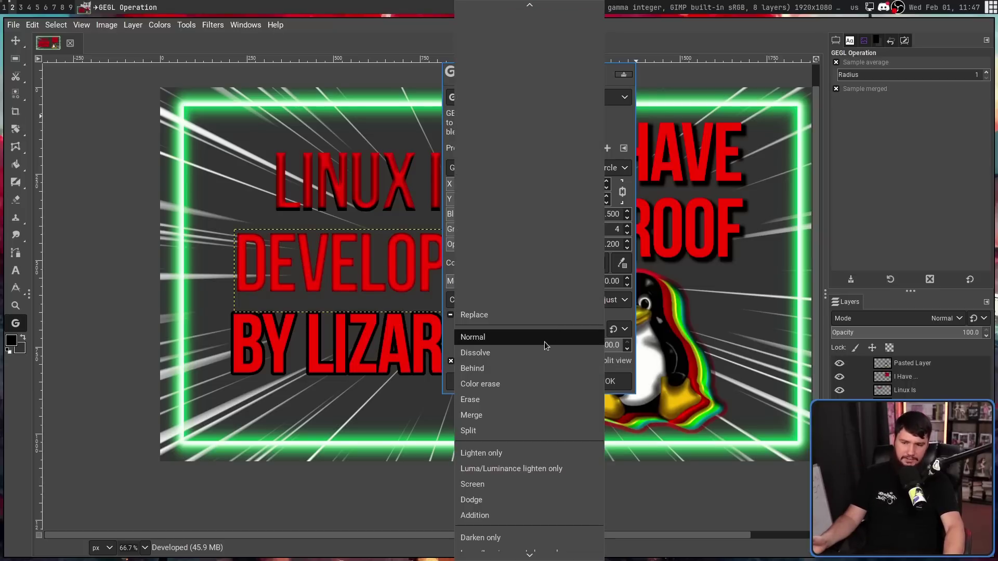
{"action": "left_click", "coordinate": [508, 318]}
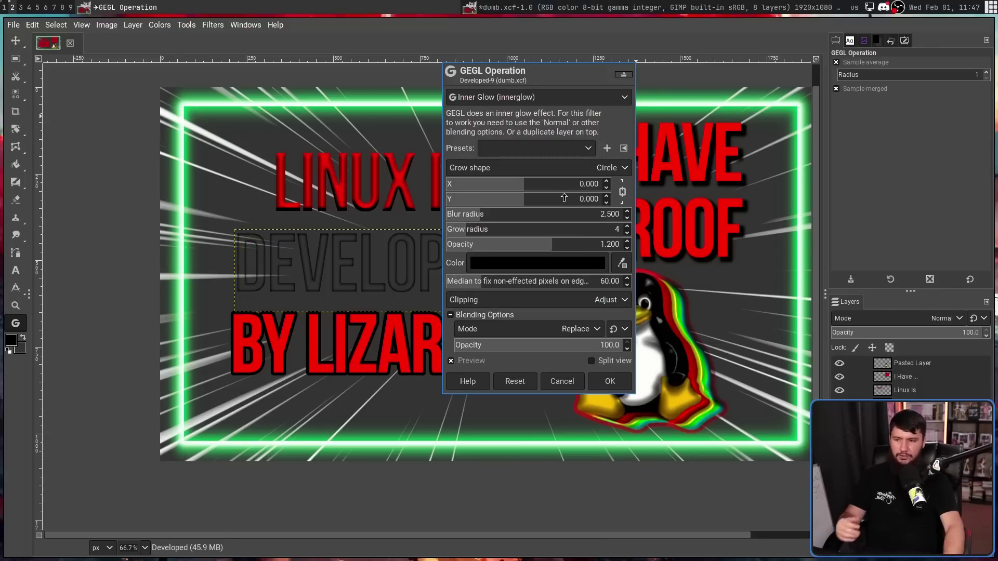
{"action": "left_click", "coordinate": [571, 254]}
{"action": "left_click_drag", "start_coordinate": [520, 249], "coordinate": [532, 158]}
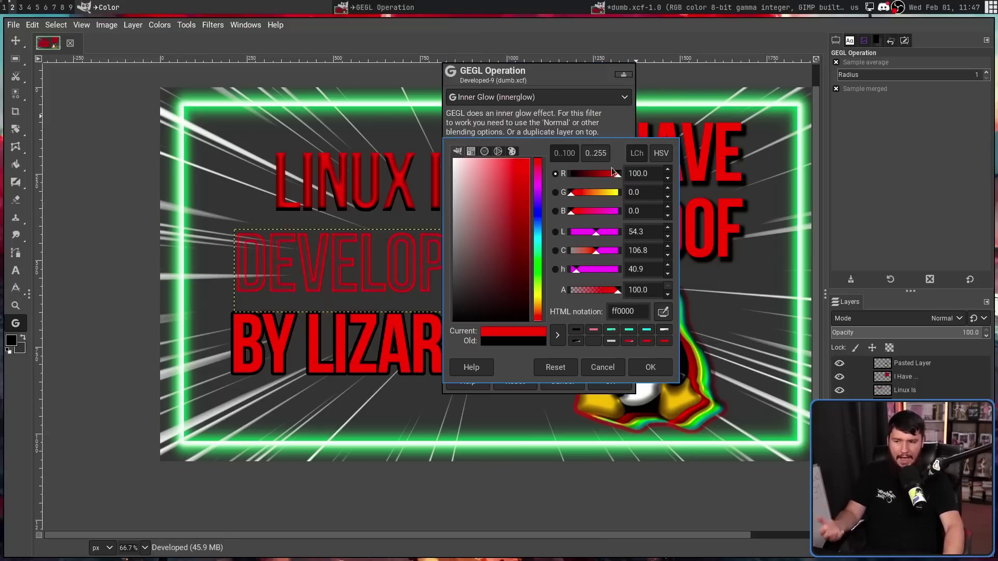
{"action": "left_click", "coordinate": [661, 372]}
{"action": "scroll", "coordinate": [352, 239], "scroll_direction": "up", "scroll_amount": 2}
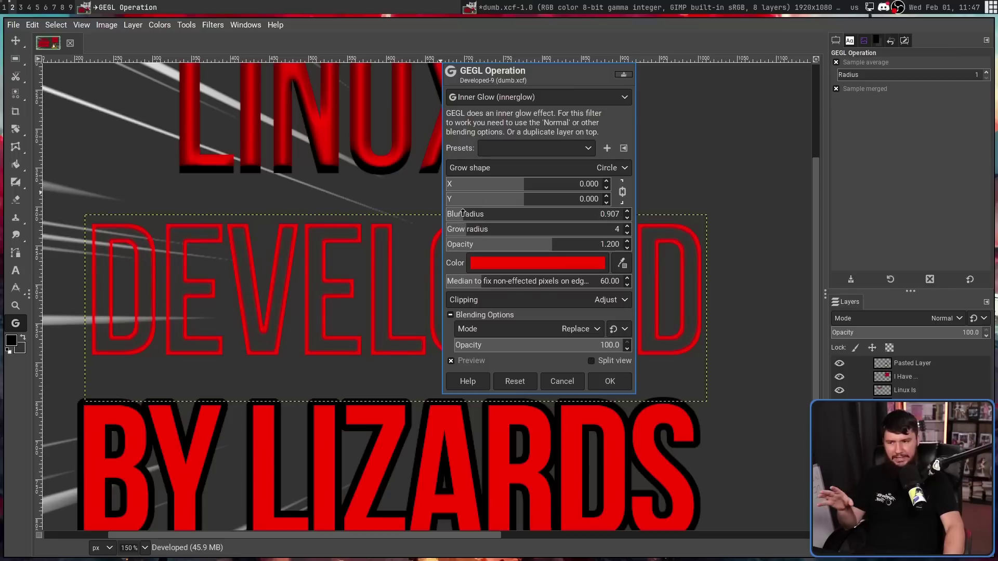
Step: Apply the red inner glow, turning DEVELOPED into red outline text
{"action": "left_click", "coordinate": [611, 382]}
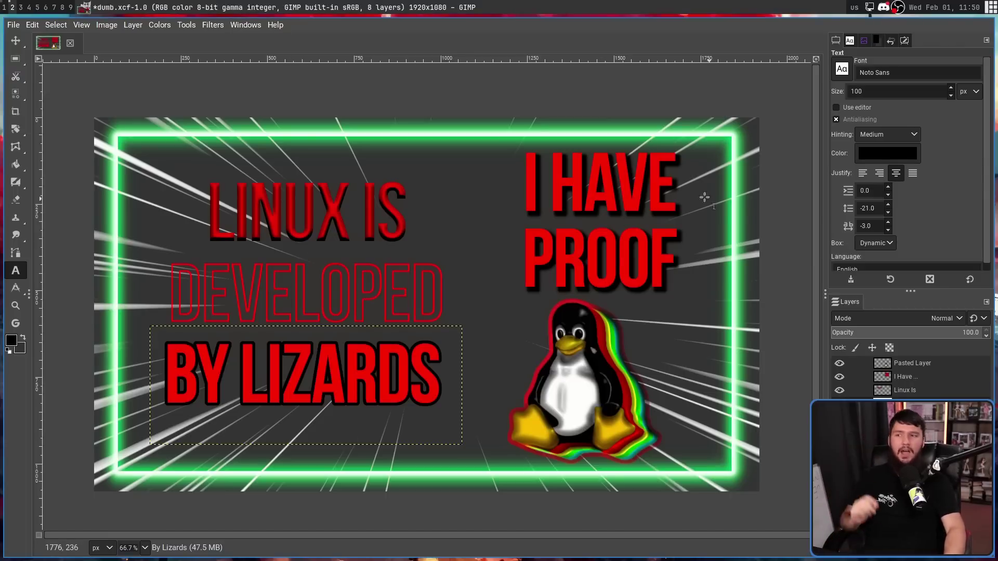
{"action": "left_click", "coordinate": [187, 25]}
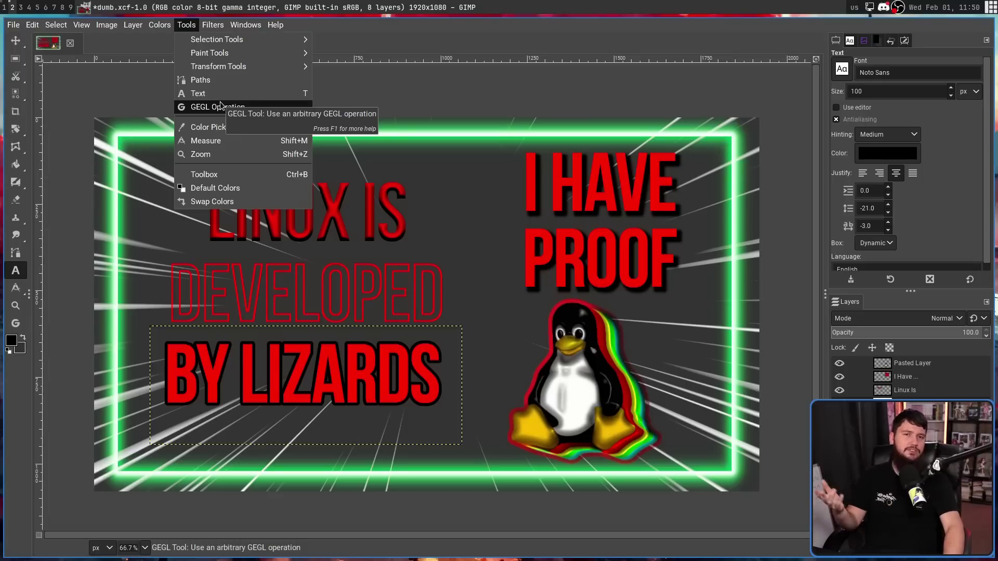
{"action": "key", "text": "Escape"}
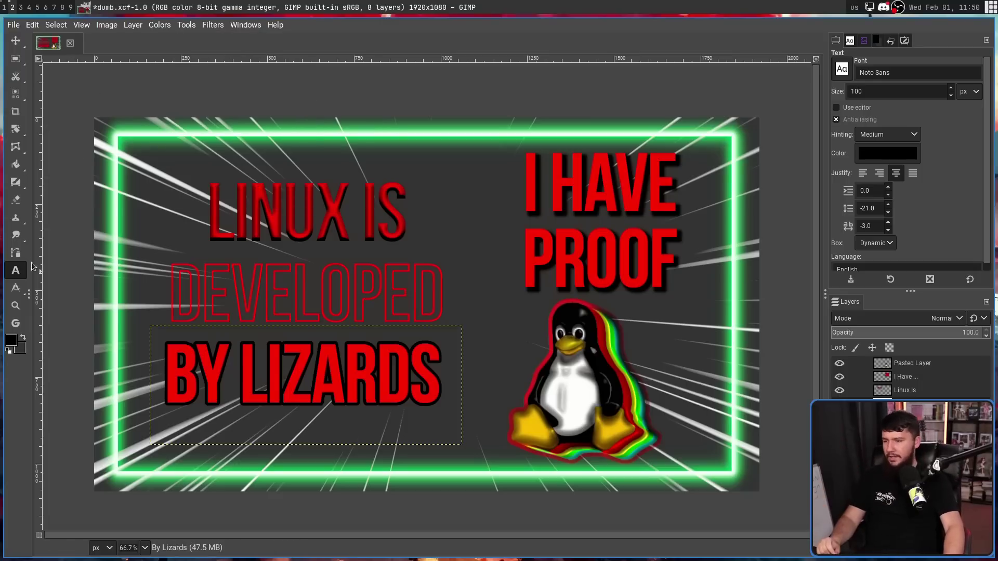
Step: Make the GEGL Operation tool visible in the toolbox via Preferences > Interface > Toolbox
{"action": "left_click", "coordinate": [32, 25]}
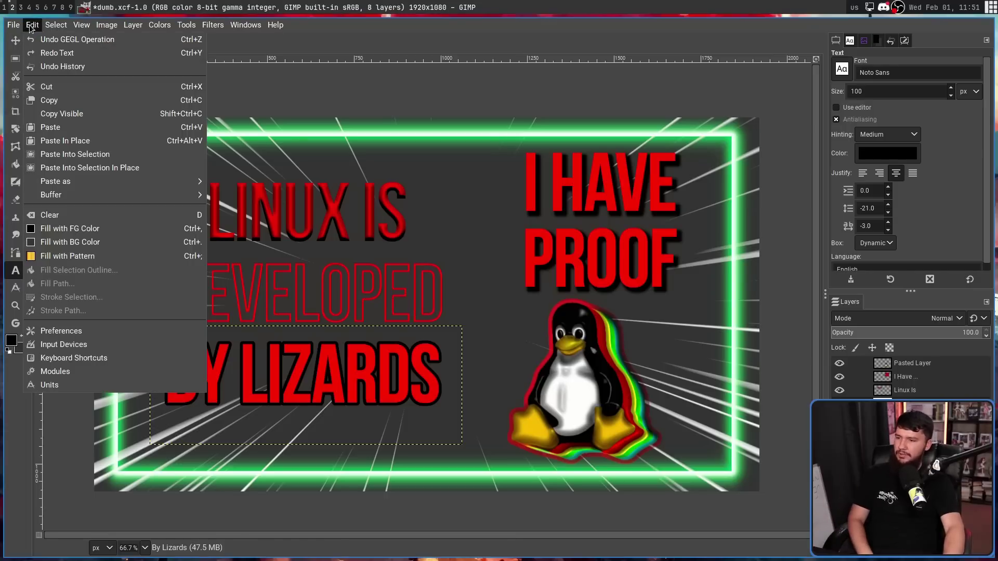
{"action": "left_click", "coordinate": [78, 332]}
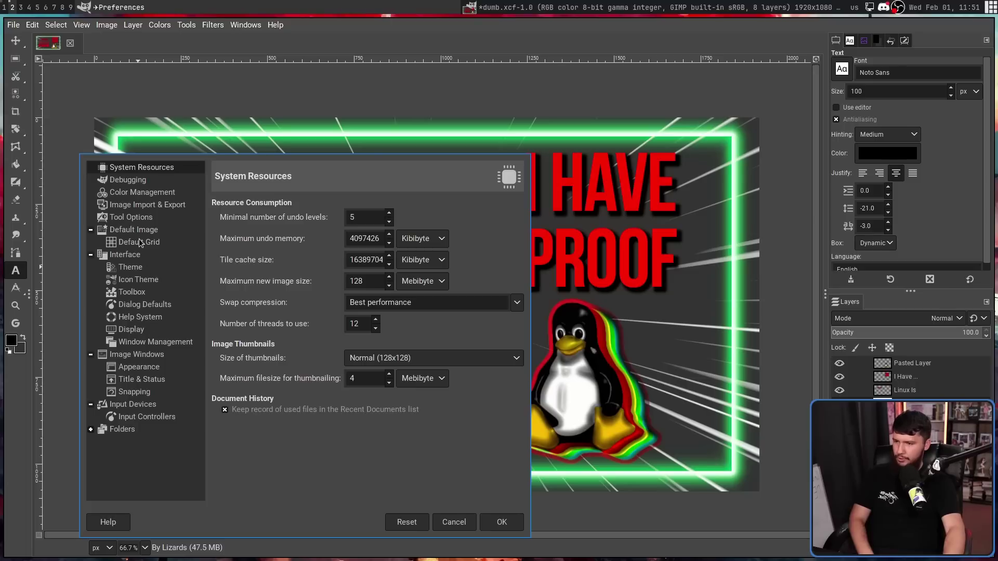
{"action": "left_click", "coordinate": [142, 294]}
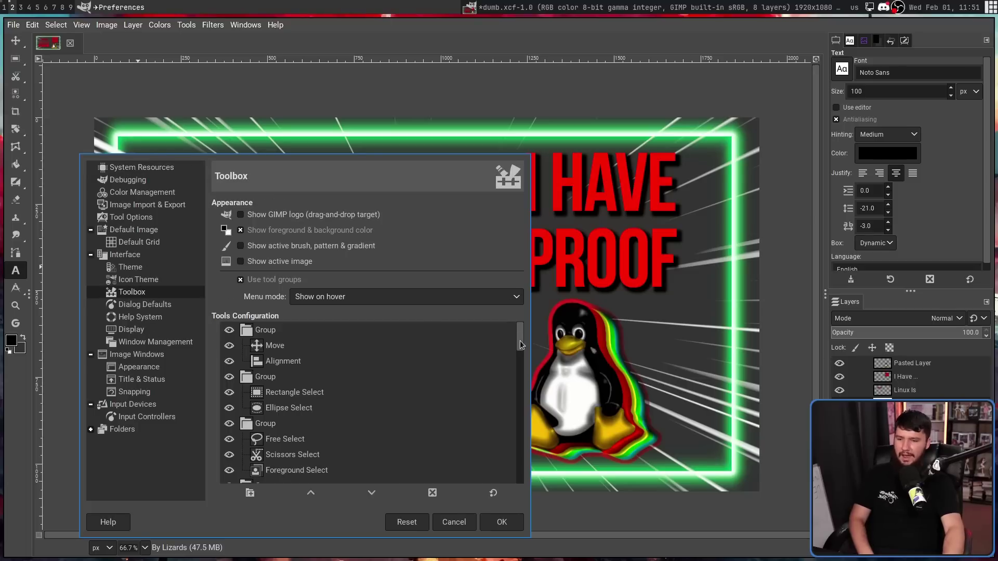
{"action": "left_click_drag", "start_coordinate": [521, 345], "coordinate": [520, 473]}
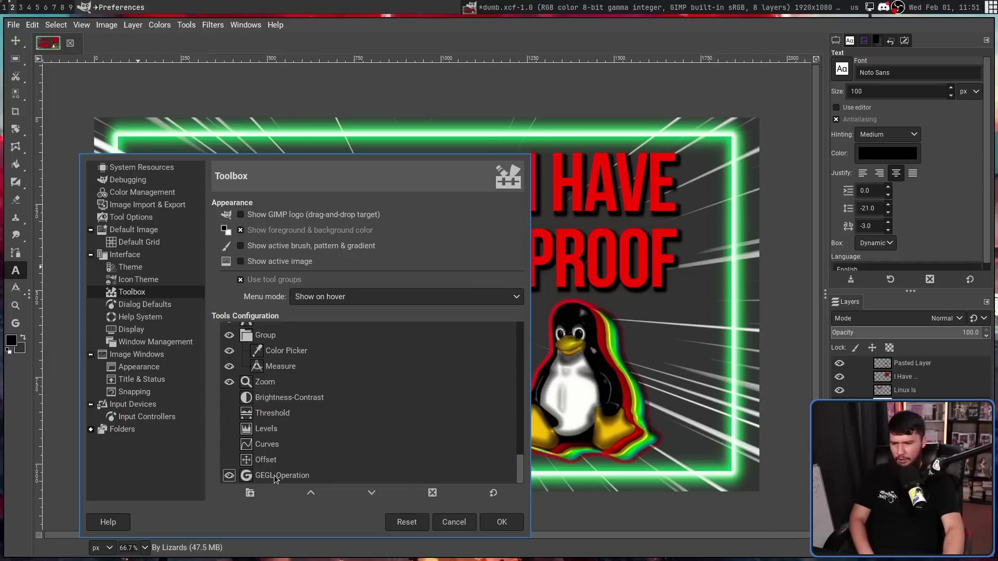
{"action": "scroll", "coordinate": [275, 478], "scroll_direction": "up", "scroll_amount": 10}
{"action": "mouse_move", "coordinate": [276, 470]}
{"action": "left_mouse_down"}
{"action": "mouse_move", "coordinate": [299, 379]}
{"action": "mouse_move", "coordinate": [281, 476]}
{"action": "mouse_move", "coordinate": [283, 452]}
{"action": "left_mouse_up"}
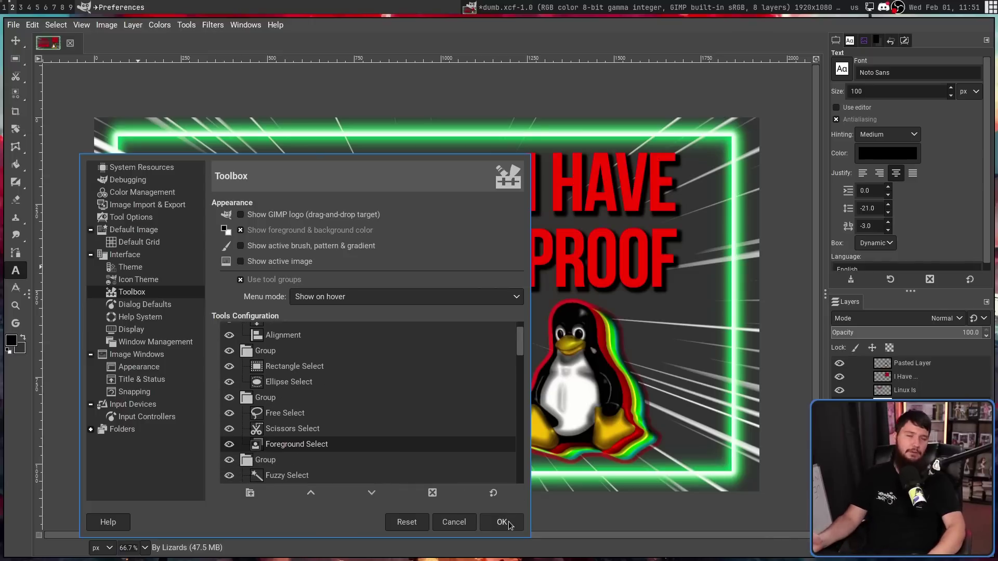
{"action": "left_click", "coordinate": [502, 523]}
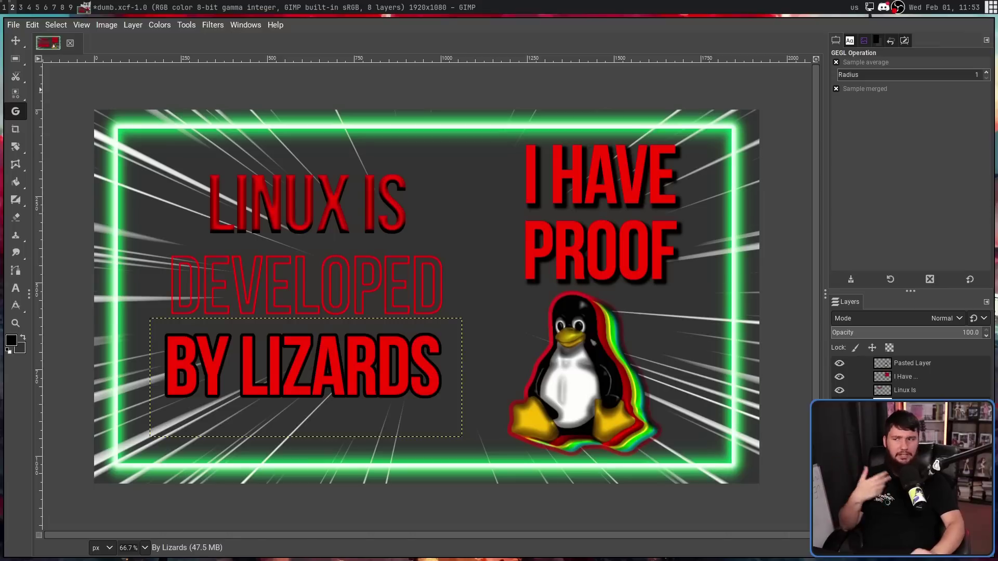
Step: Run the GEGL Operation tool on the By Lizards selection and pick Fractal Explorer
{"action": "left_click", "coordinate": [360, 357]}
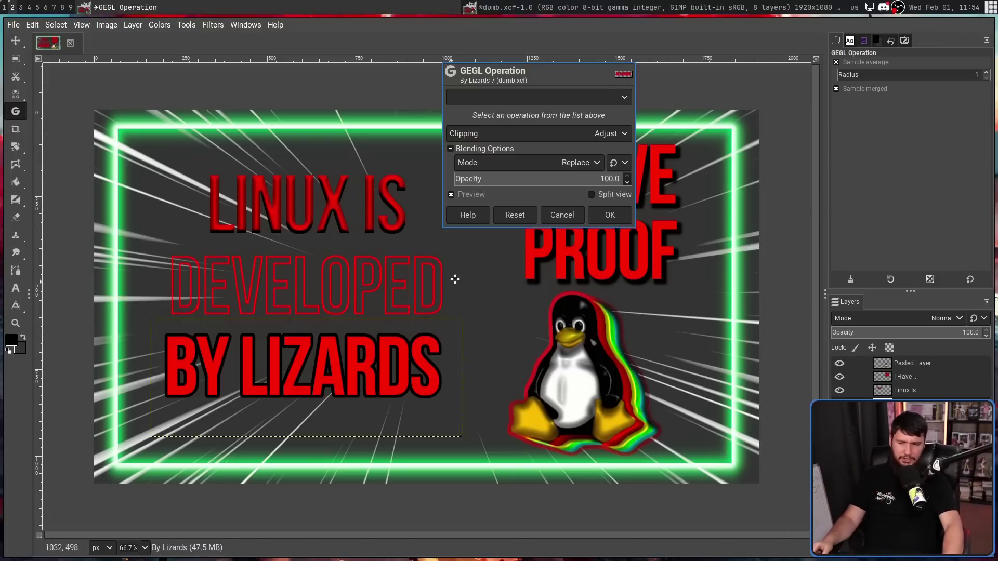
{"action": "left_click", "coordinate": [597, 94]}
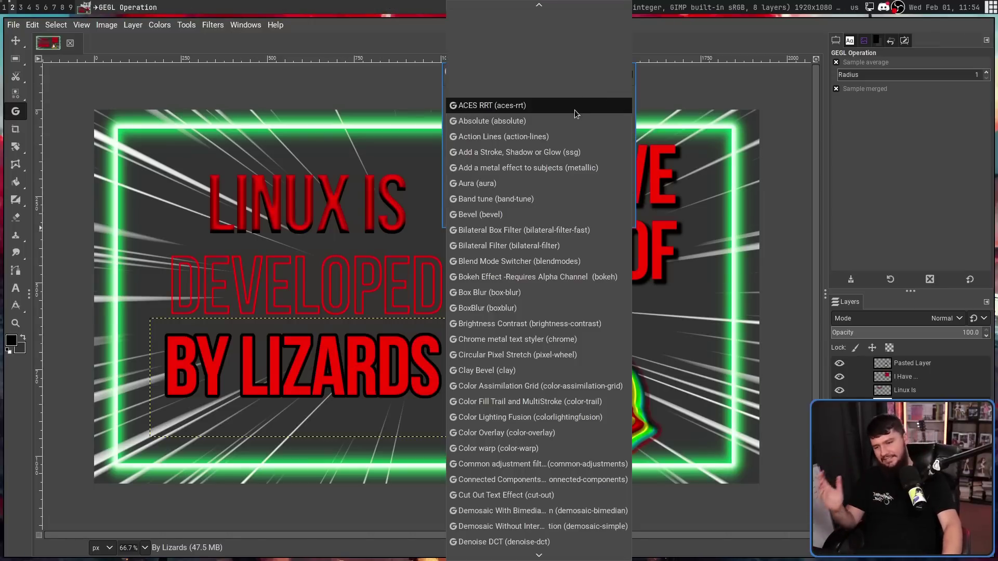
{"action": "scroll", "coordinate": [551, 306], "scroll_direction": "down", "scroll_amount": 3}
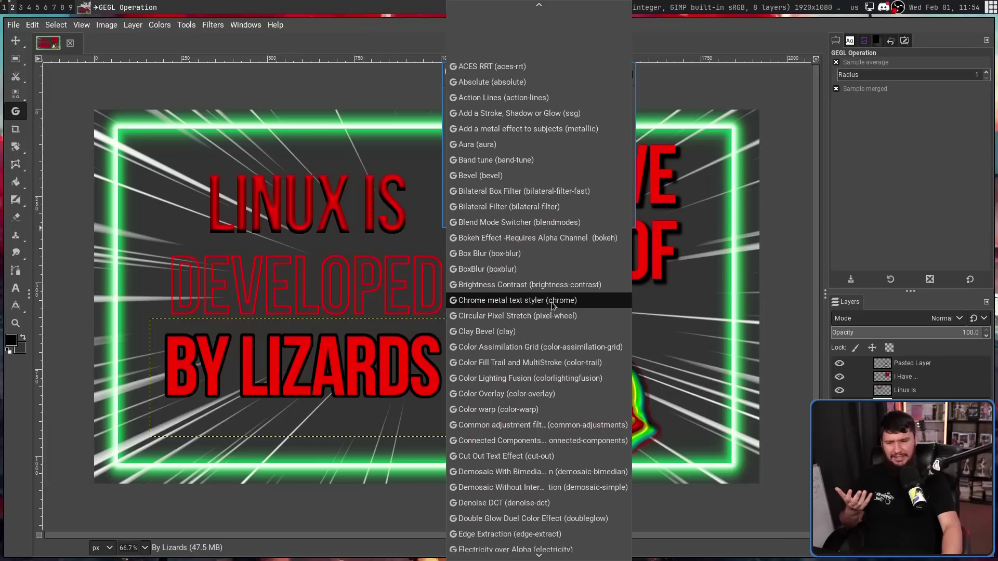
{"action": "scroll", "coordinate": [556, 310], "scroll_direction": "down", "scroll_amount": 3}
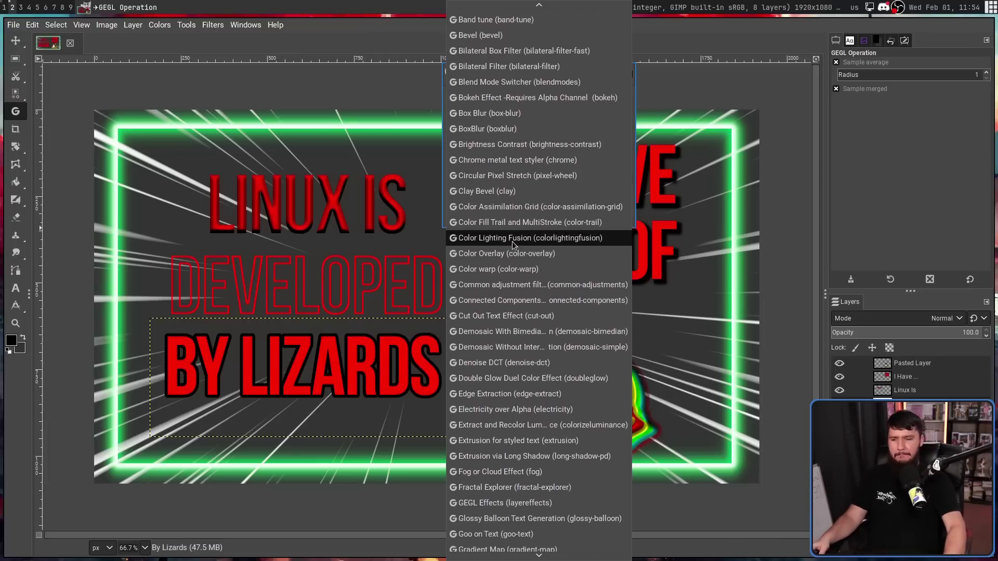
{"action": "scroll", "coordinate": [517, 254], "scroll_direction": "down", "scroll_amount": 2}
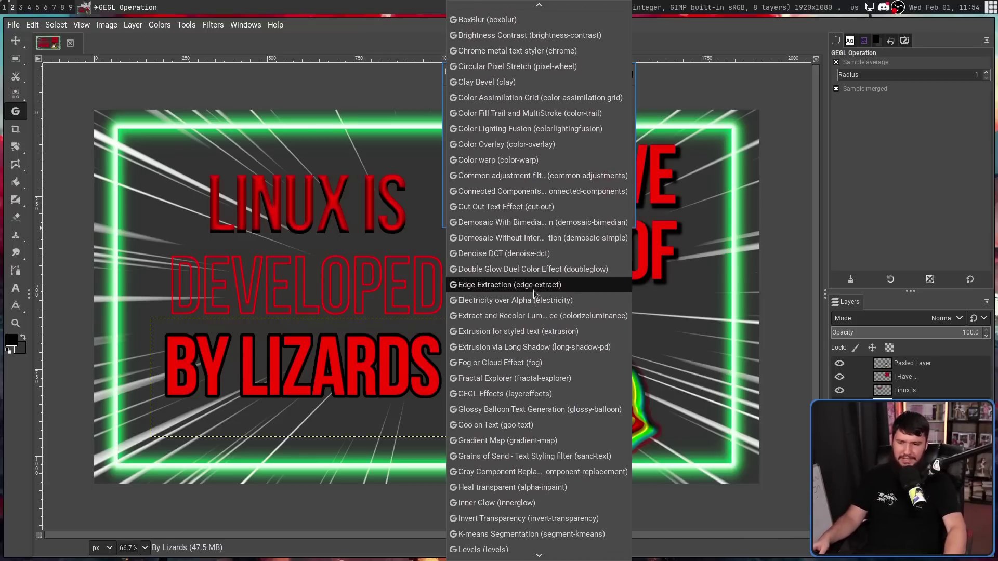
{"action": "scroll", "coordinate": [542, 307], "scroll_direction": "down", "scroll_amount": 5}
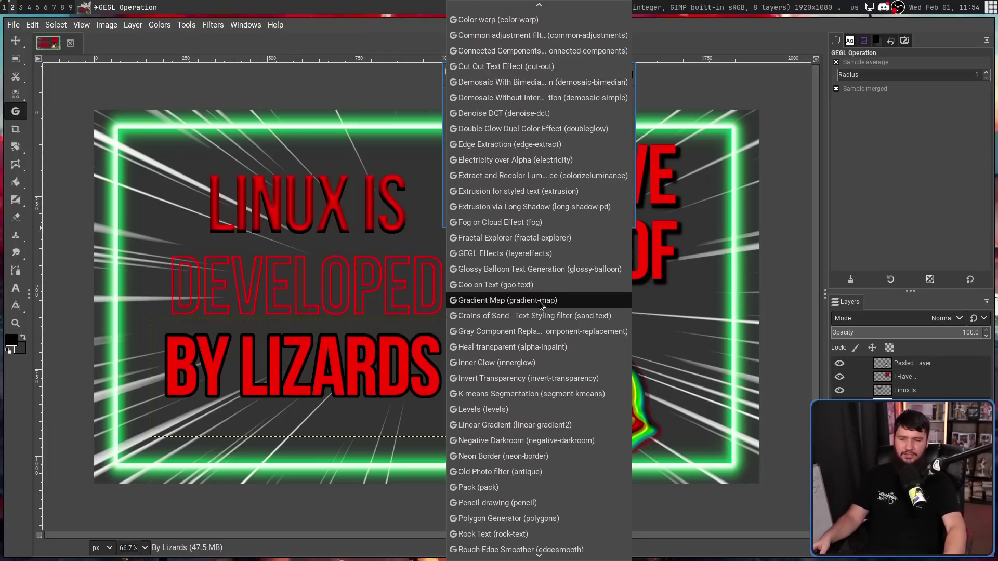
{"action": "scroll", "coordinate": [541, 303], "scroll_direction": "down", "scroll_amount": 2}
{"action": "scroll", "coordinate": [541, 302], "scroll_direction": "down", "scroll_amount": 2}
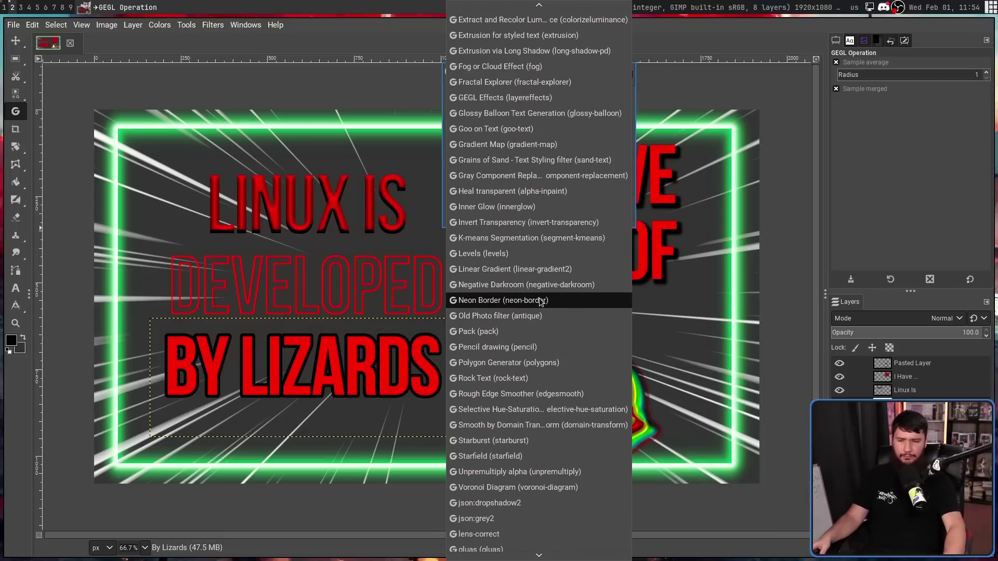
{"action": "scroll", "coordinate": [540, 300], "scroll_direction": "up", "scroll_amount": 5}
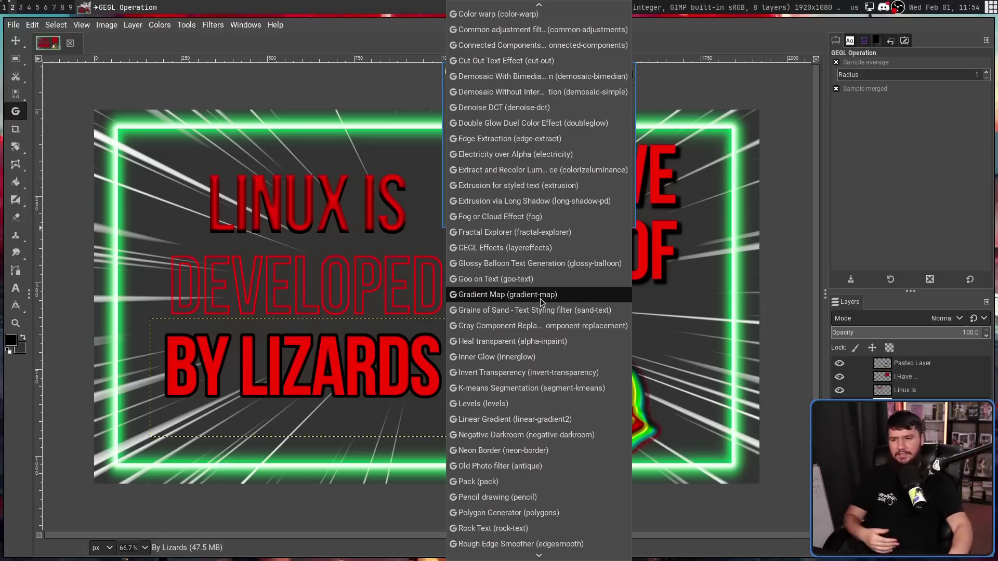
{"action": "scroll", "coordinate": [538, 255], "scroll_direction": "down", "scroll_amount": 1}
{"action": "left_click", "coordinate": [537, 183]}
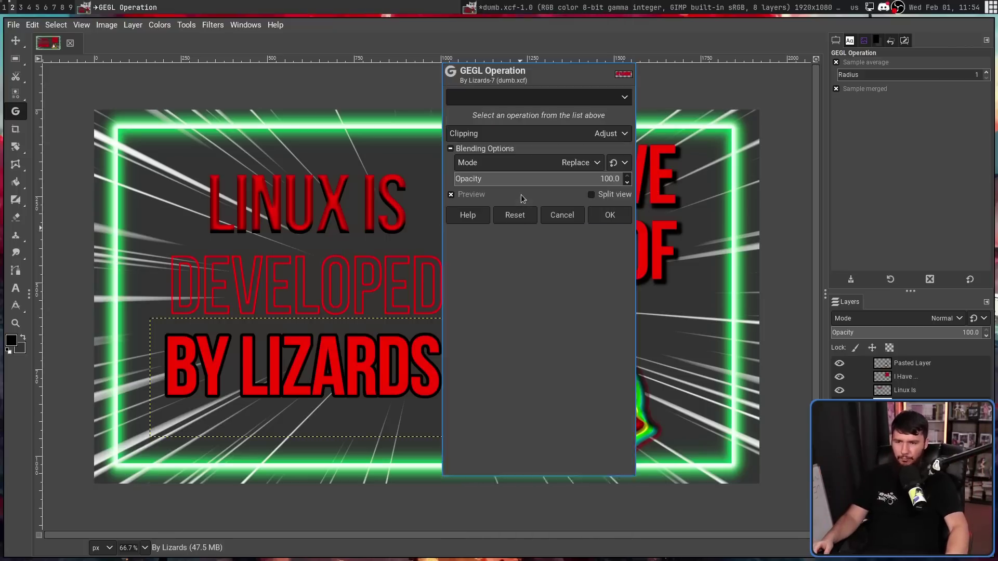
Step: Move the GEGL dialog aside and switch the operation to Electricity over Alpha
{"action": "left_click_drag", "start_coordinate": [453, 308], "coordinate": [560, 307]}
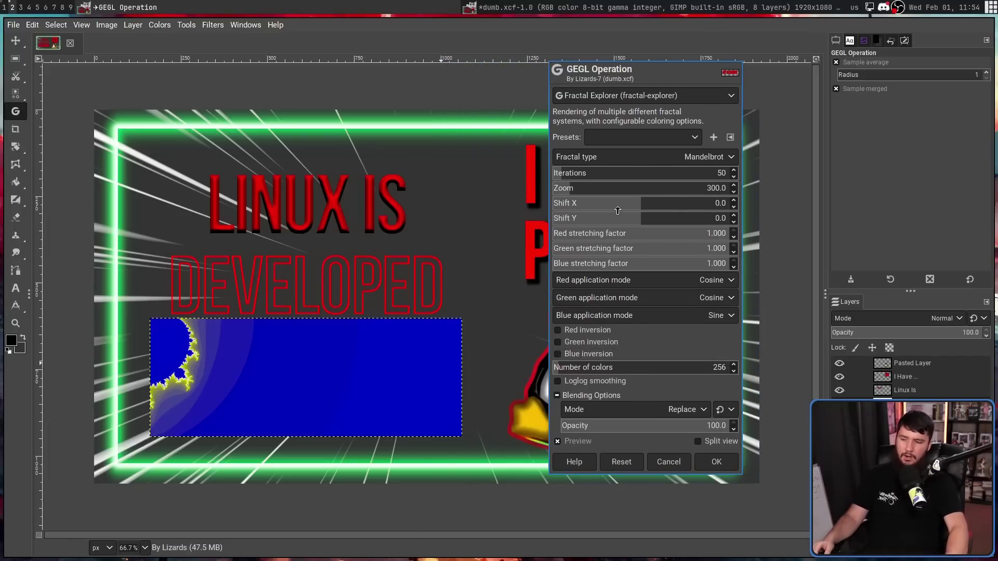
{"action": "left_click", "coordinate": [662, 96]}
{"action": "scroll", "coordinate": [622, 201], "scroll_direction": "up", "scroll_amount": 4}
{"action": "scroll", "coordinate": [621, 195], "scroll_direction": "up", "scroll_amount": 1}
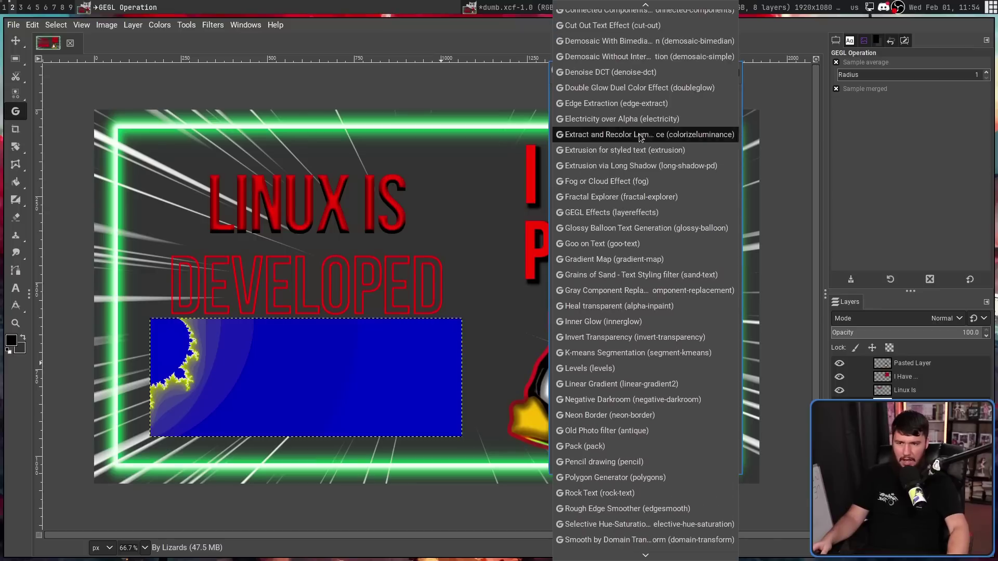
{"action": "left_click", "coordinate": [659, 123]}
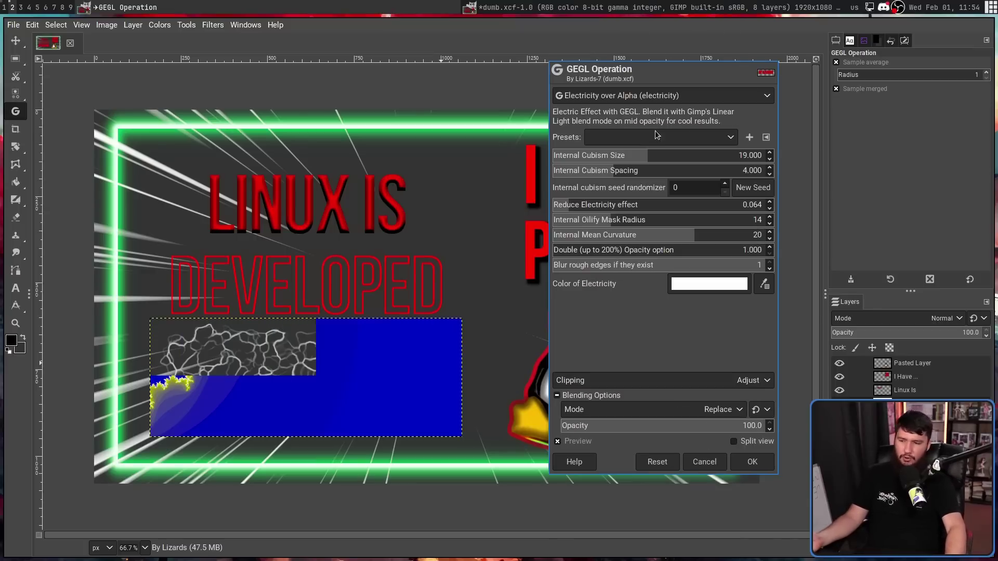